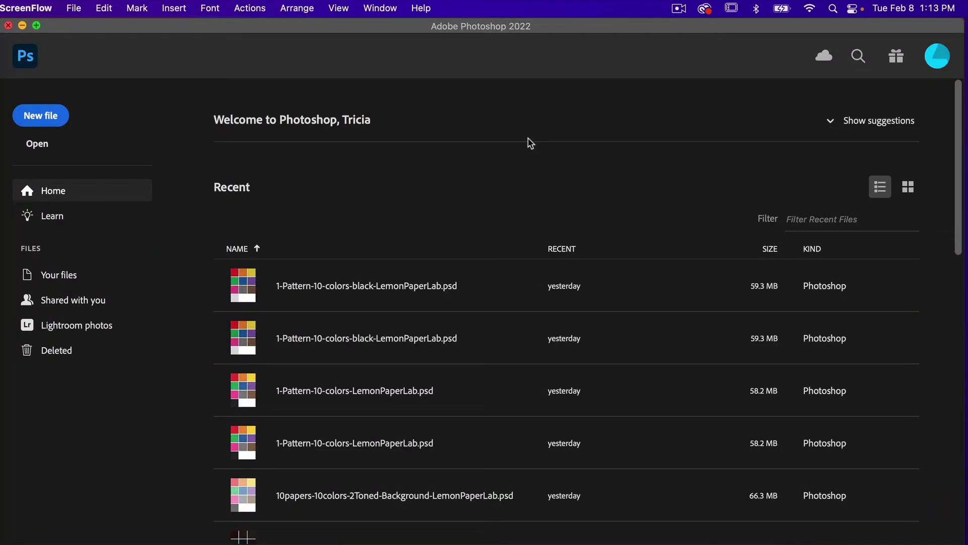
Step: Create a new 2400 × 2400 pixel document at 300 pixels/inch with a transparent background and artboards turned off
{"action": "left_click", "coordinate": [48, 118]}
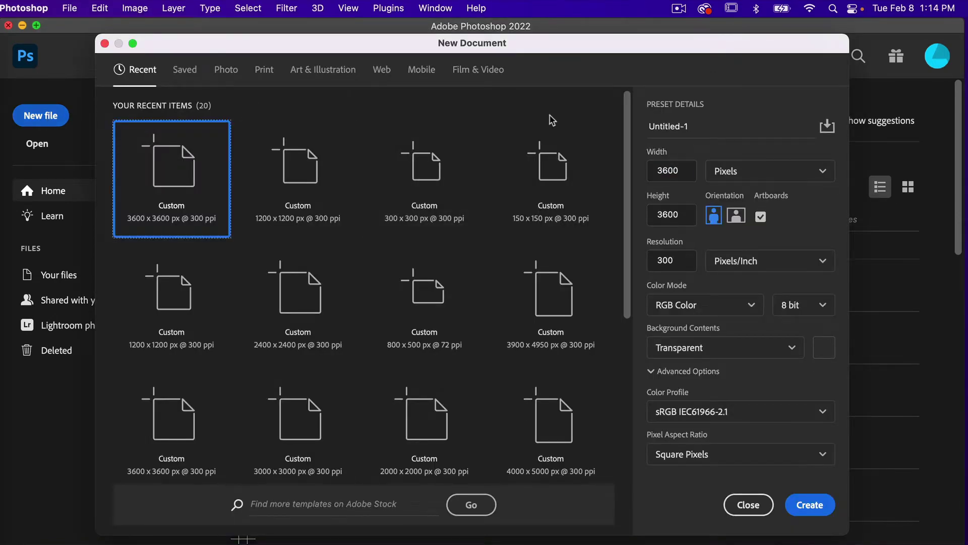
{"action": "double_click", "coordinate": [674, 170]}
{"action": "type", "text": "24"}
{"action": "double_click", "coordinate": [681, 213]}
{"action": "type", "text": "24"}
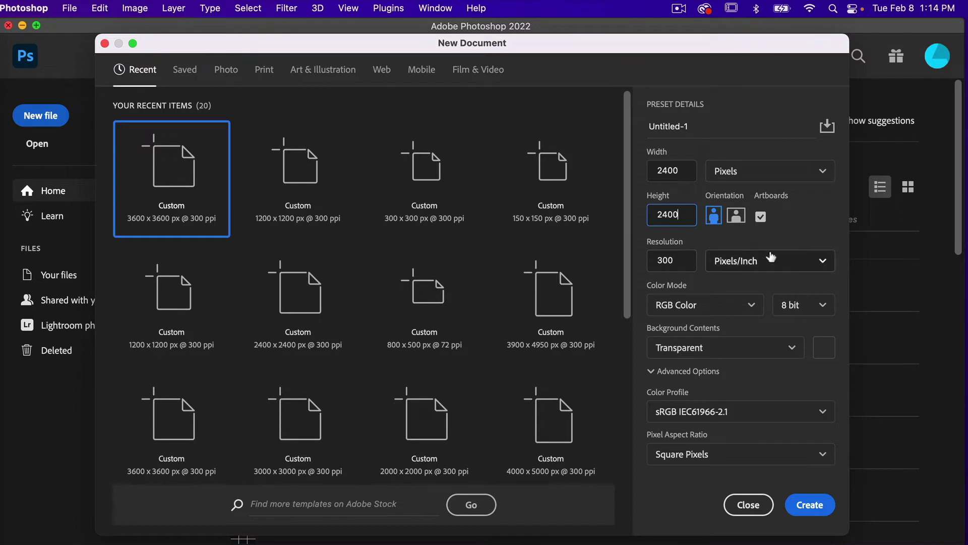
{"action": "left_click", "coordinate": [761, 218]}
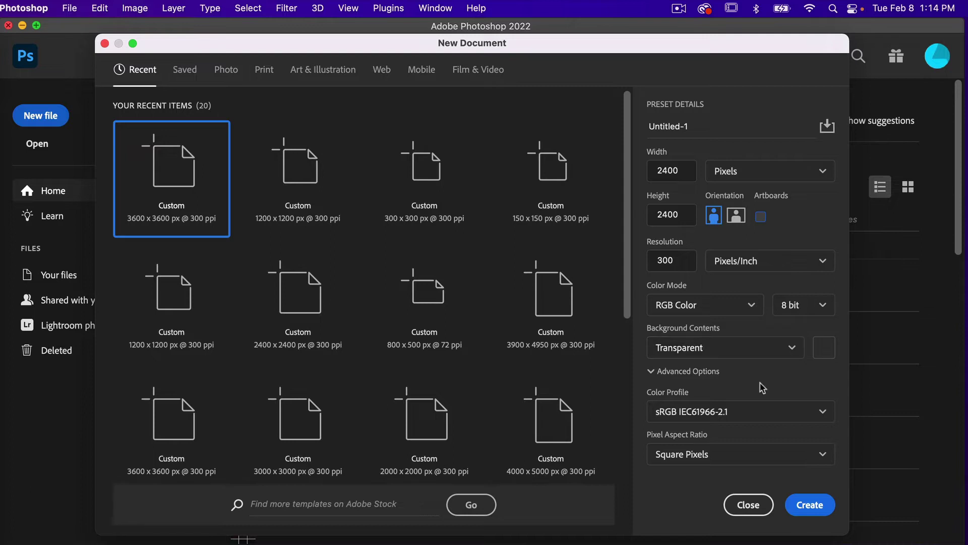
{"action": "left_click", "coordinate": [810, 505]}
Step: Create a black 1200 × 1200 px circle near the middle of the canvas with the Ellipse Tool, using the default colors
{"action": "key", "text": "d"}
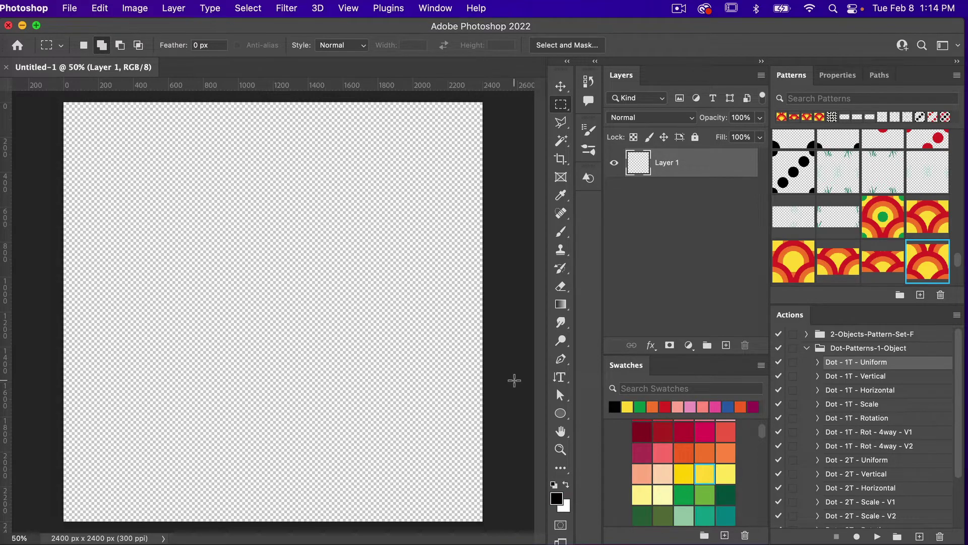
{"action": "left_click", "coordinate": [560, 414]}
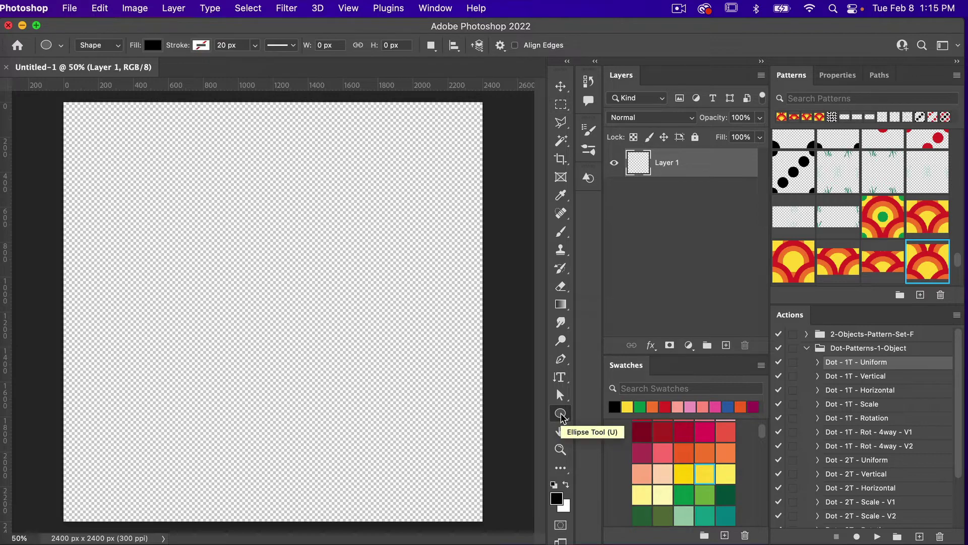
{"action": "key", "text": "shift+u"}
{"action": "key", "text": "shift+u"}
{"action": "key", "text": "shift+u"}
{"action": "key", "text": "shift+u"}
{"action": "key", "text": "shift+u"}
{"action": "key", "text": "shift+u"}
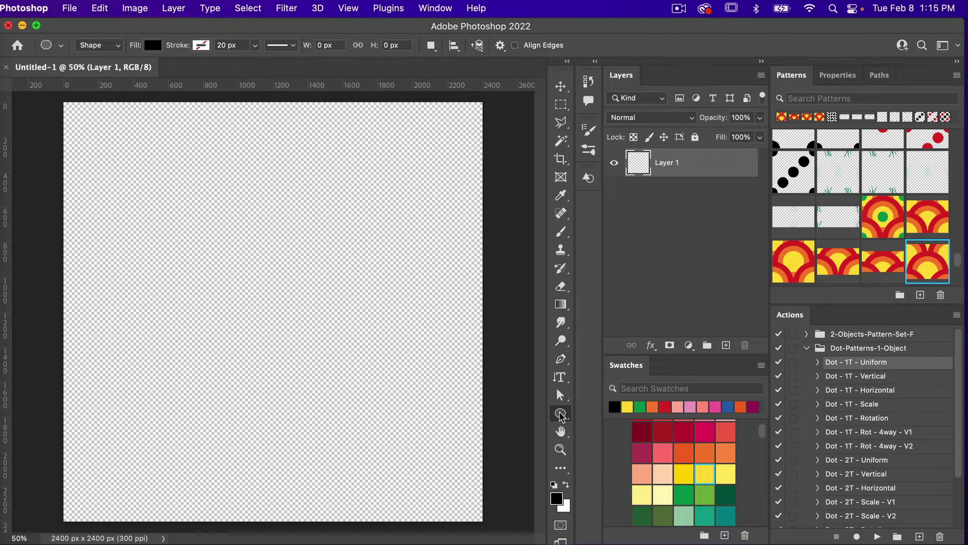
{"action": "left_click", "coordinate": [564, 414]}
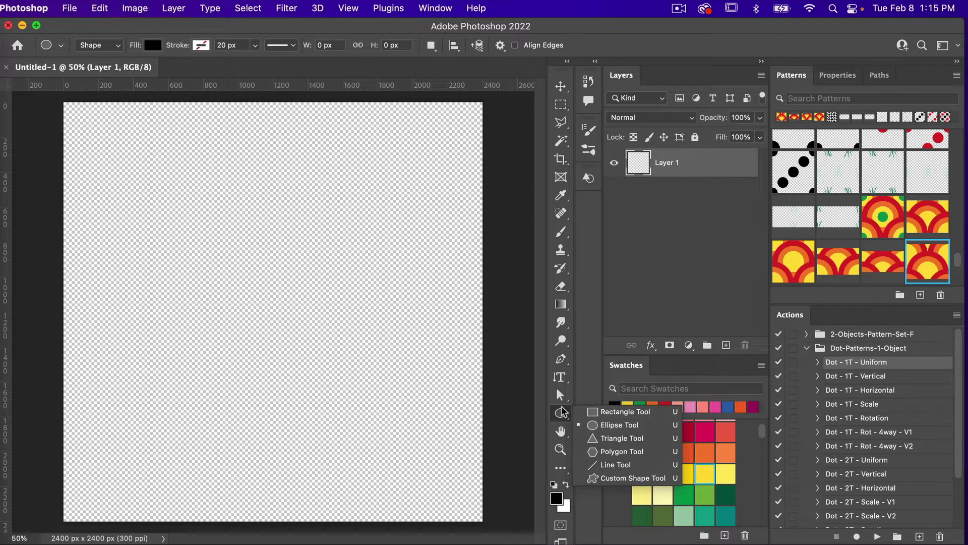
{"action": "left_click", "coordinate": [288, 291]}
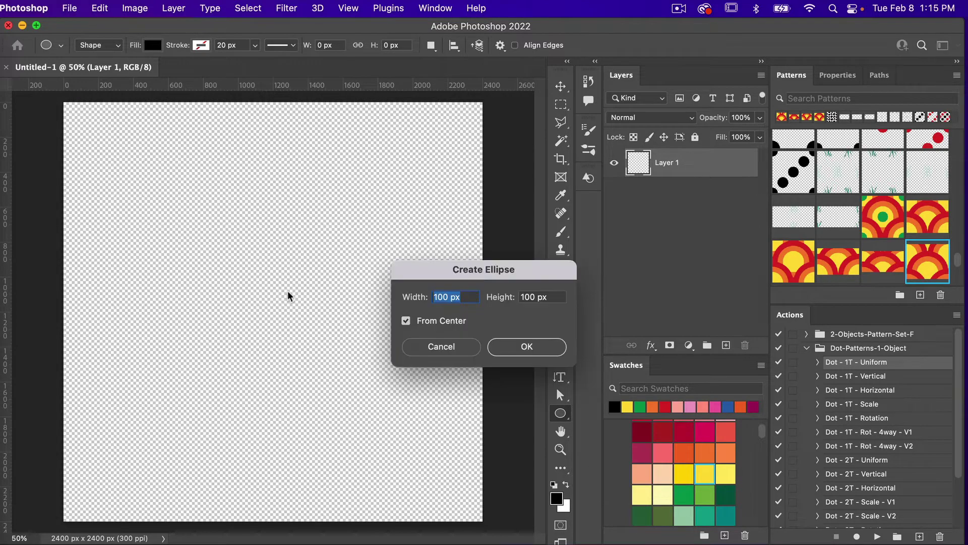
{"action": "type", "text": "12"}
{"action": "left_click", "coordinate": [530, 296]}
{"action": "type", "text": "1"}
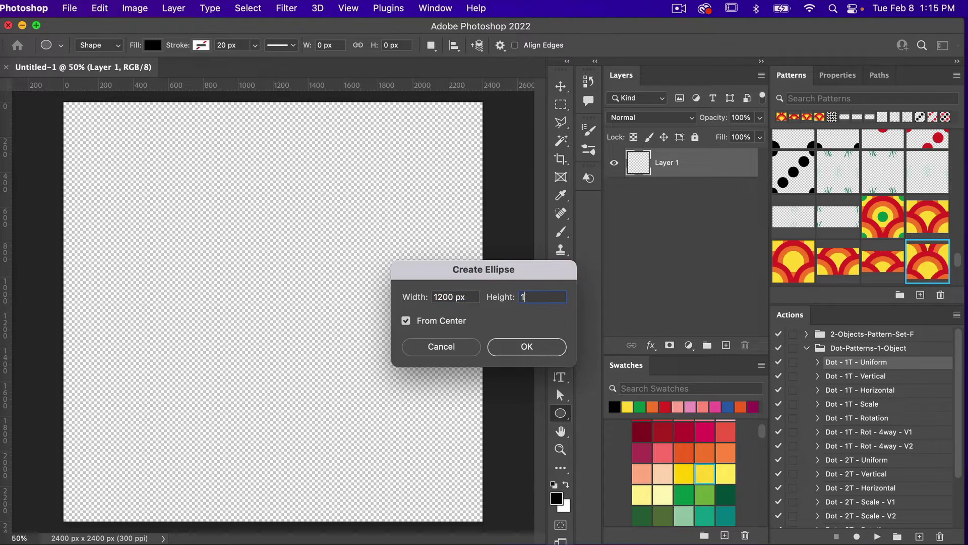
{"action": "left_click", "coordinate": [523, 348]}
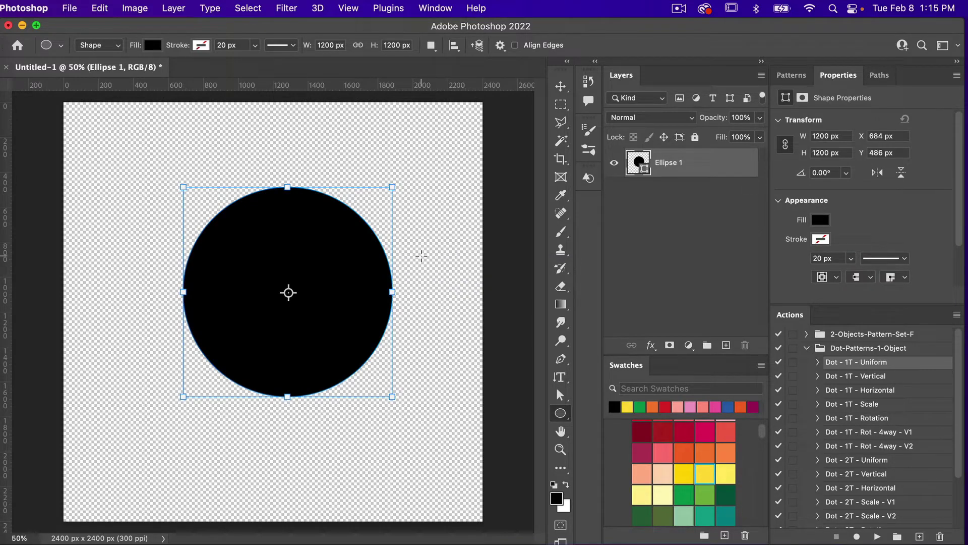
Step: Center the circle horizontally and vertically on the whole canvas, and clear the selection
{"action": "key", "text": "m"}
{"action": "key", "text": "super+a"}
{"action": "key", "text": "v"}
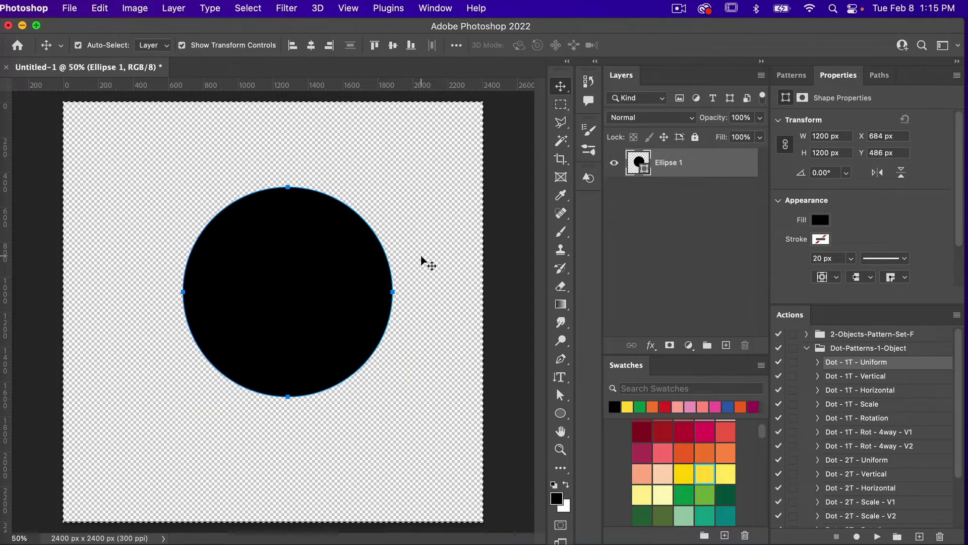
{"action": "left_click", "coordinate": [311, 46]}
{"action": "left_click", "coordinate": [393, 46]}
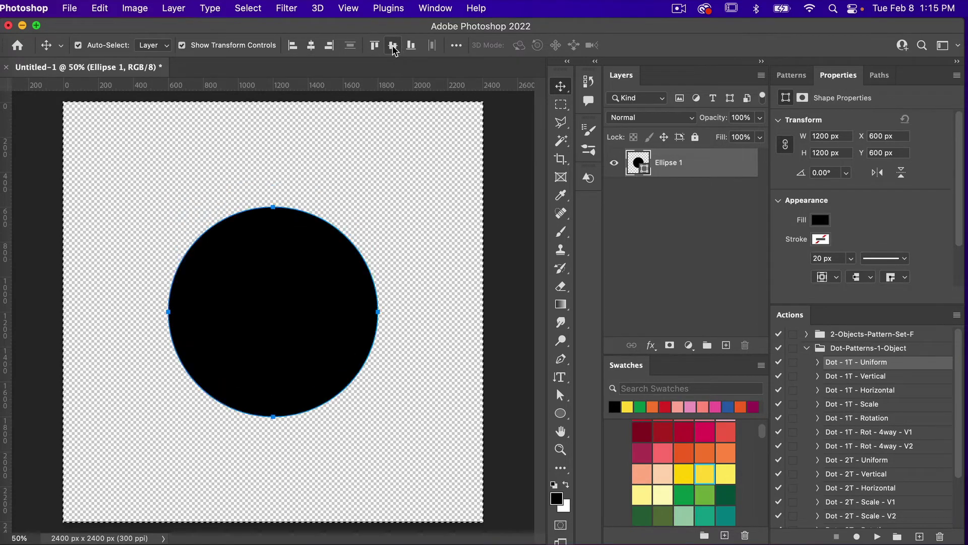
{"action": "key", "text": "super"}
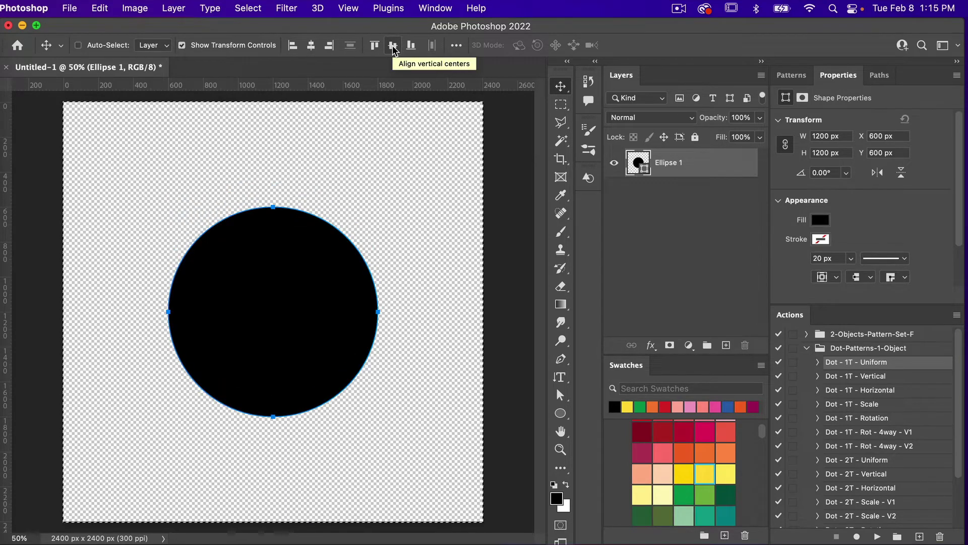
{"action": "key", "text": "super+d"}
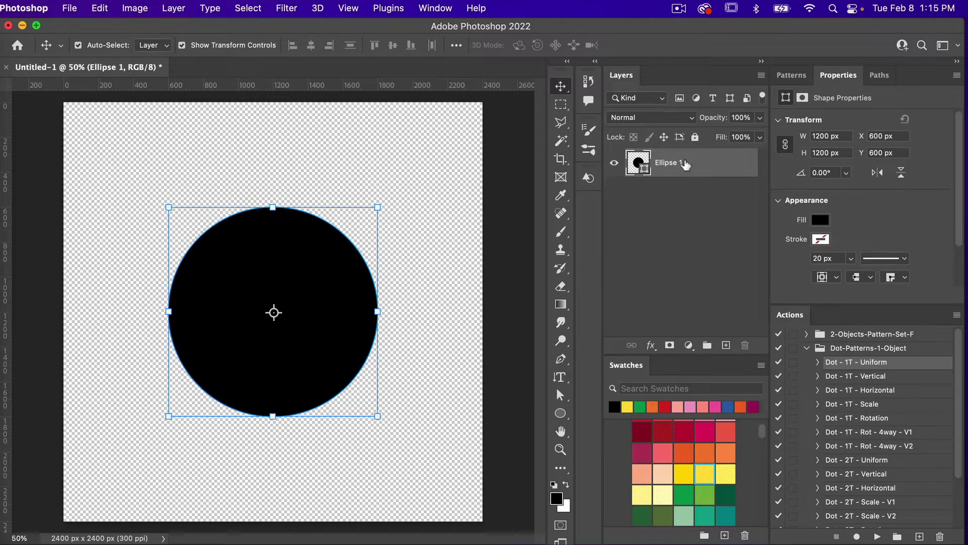
Step: Fill the circle with the first red of the 100-color-palette and add a duplicate of it filled with orange
{"action": "scroll", "coordinate": [692, 435], "scroll_direction": "up", "scroll_amount": 3}
{"action": "left_click", "coordinate": [642, 470]}
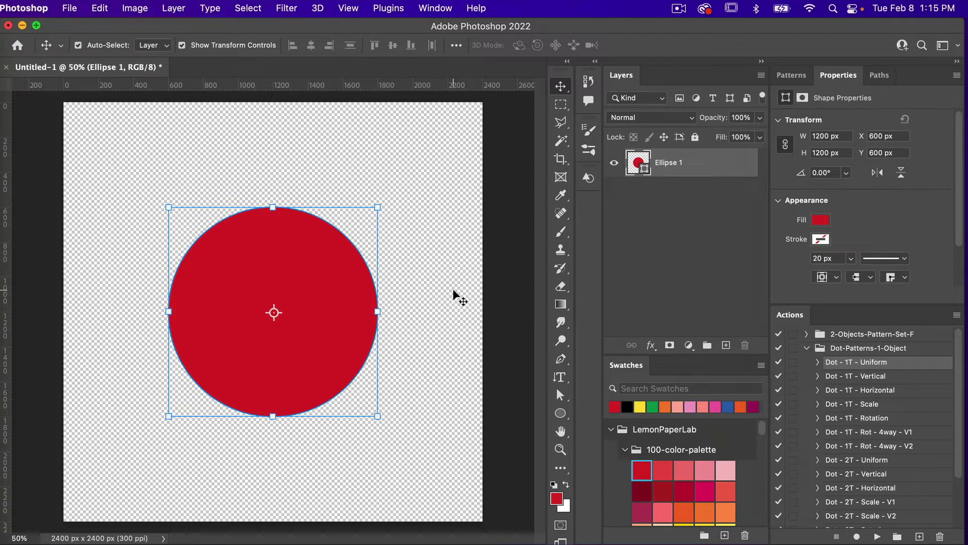
{"action": "key", "text": "super+j"}
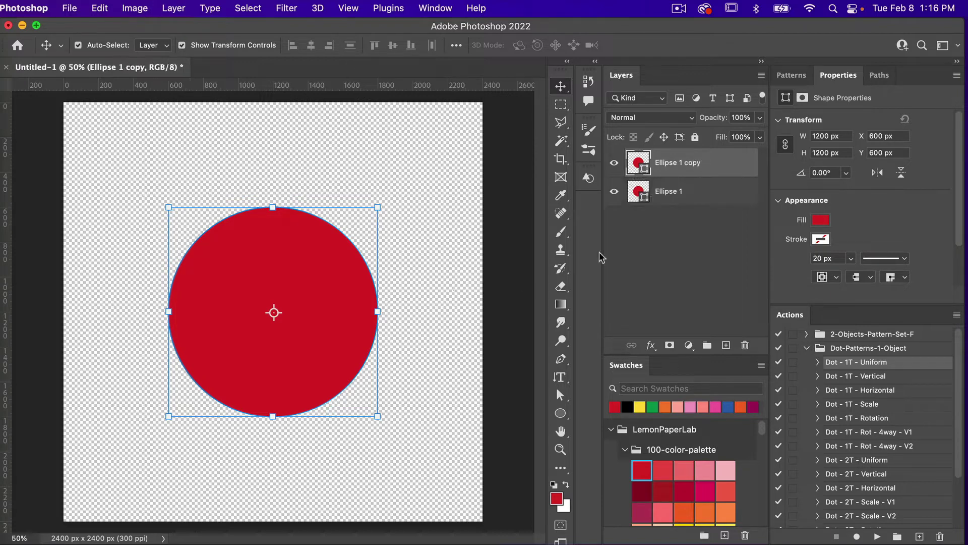
{"action": "scroll", "coordinate": [674, 473], "scroll_direction": "down", "scroll_amount": 2}
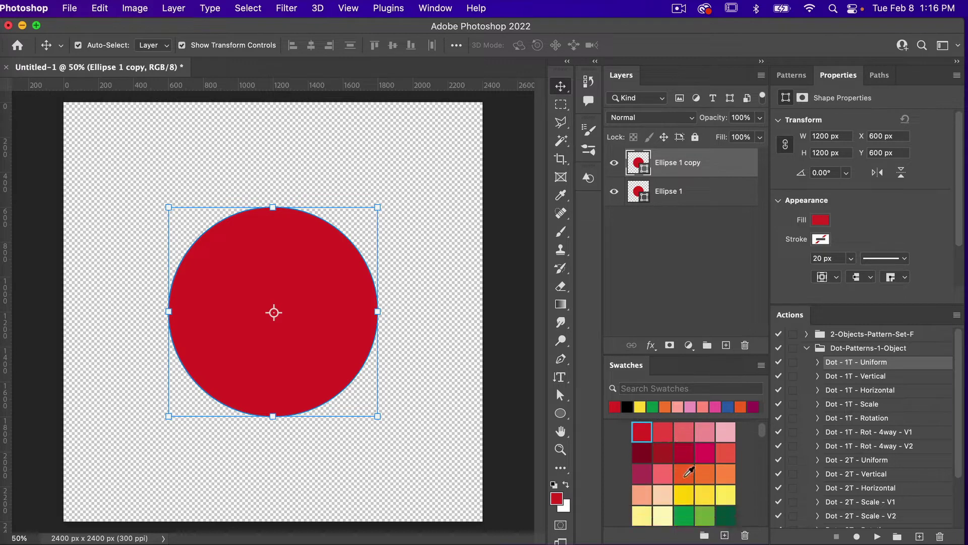
{"action": "left_click", "coordinate": [684, 473]}
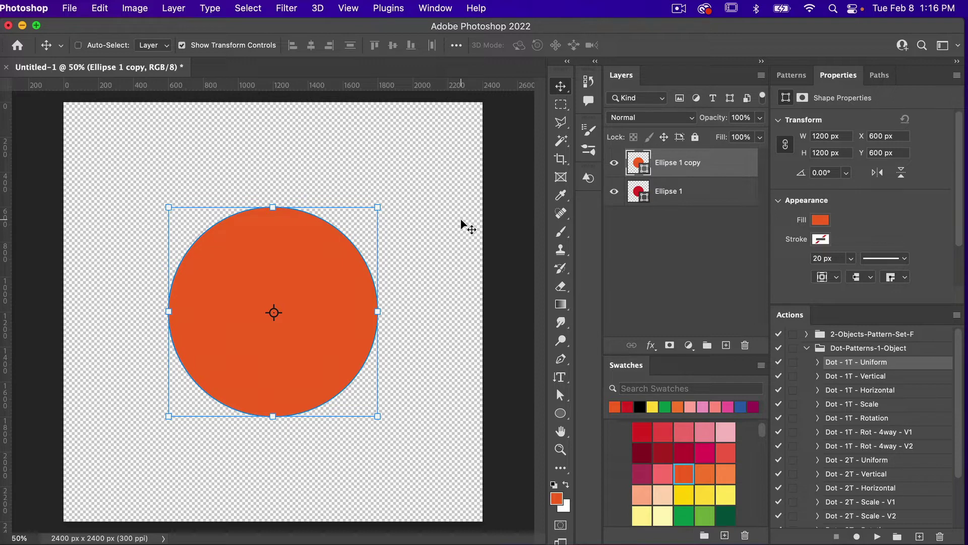
Step: Scale the orange circle proportionally to 75% about its center
{"action": "key", "text": "super+t"}
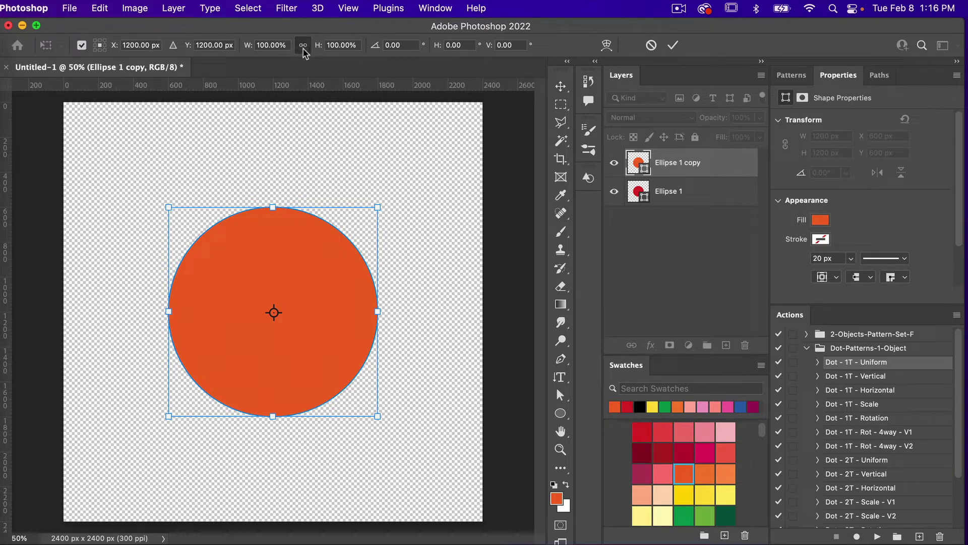
{"action": "left_click", "coordinate": [268, 46]}
{"action": "type", "text": "75"}
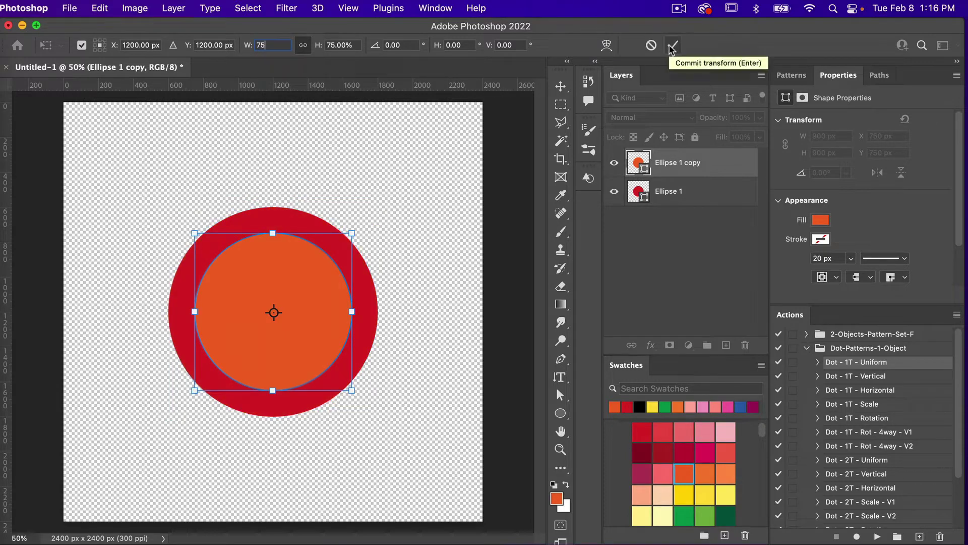
{"action": "left_click", "coordinate": [672, 46]}
Step: Duplicate the large red circle to the top of the layer stack and fill the copy with yellow
{"action": "left_click", "coordinate": [705, 494]}
{"action": "left_click", "coordinate": [681, 196]}
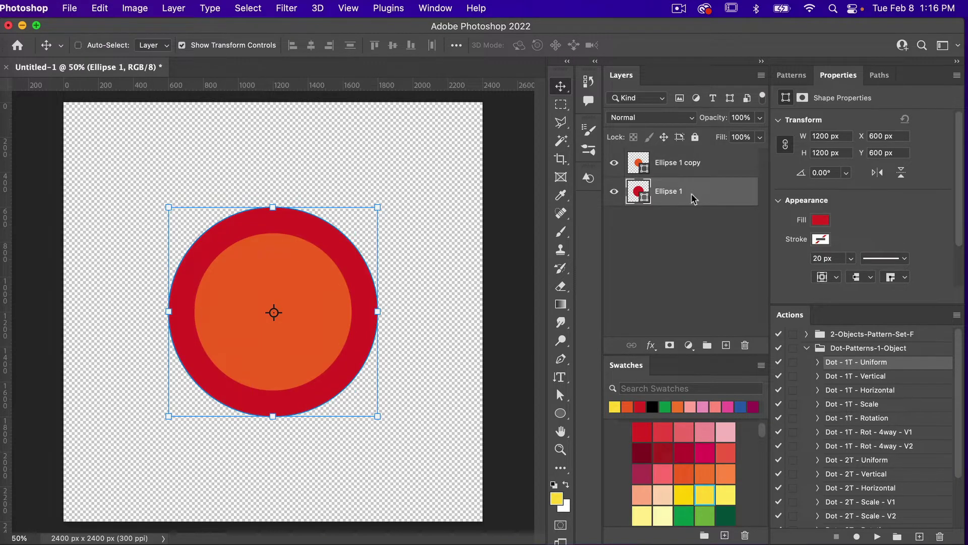
{"action": "key", "text": "super+j"}
{"action": "left_click_drag", "start_coordinate": [679, 194], "coordinate": [676, 158]}
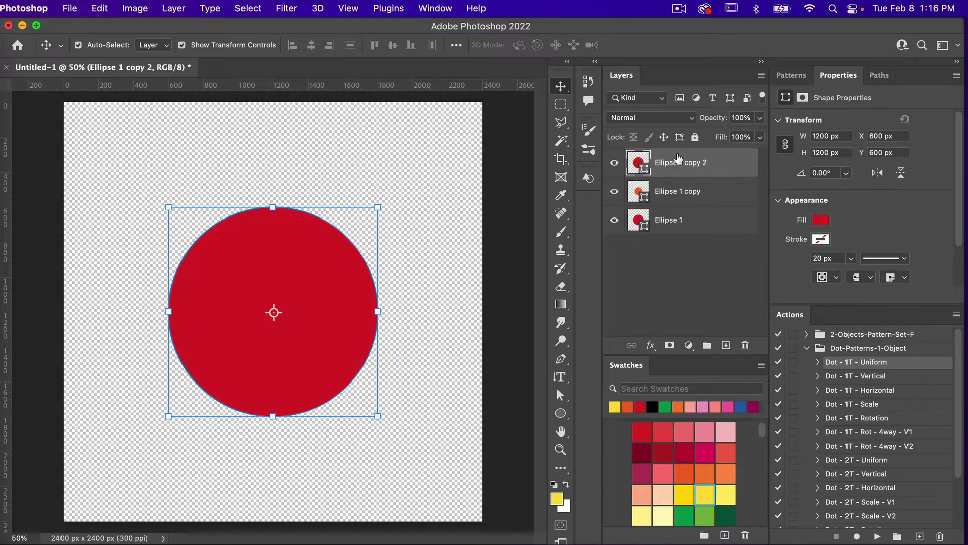
{"action": "left_click", "coordinate": [705, 492]}
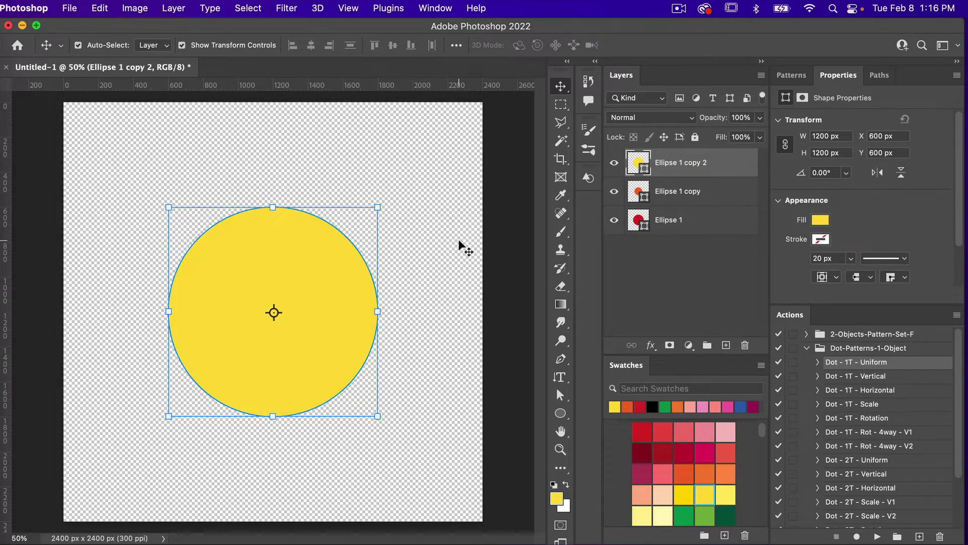
Step: Scale the yellow circle proportionally to 50% about its center
{"action": "key", "text": "super+t"}
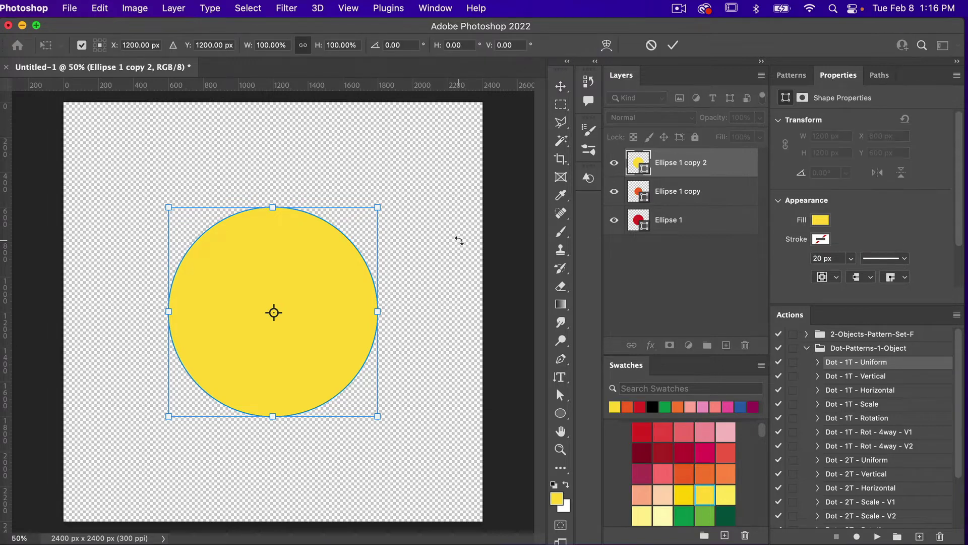
{"action": "double_click", "coordinate": [268, 45]}
{"action": "type", "text": "50"}
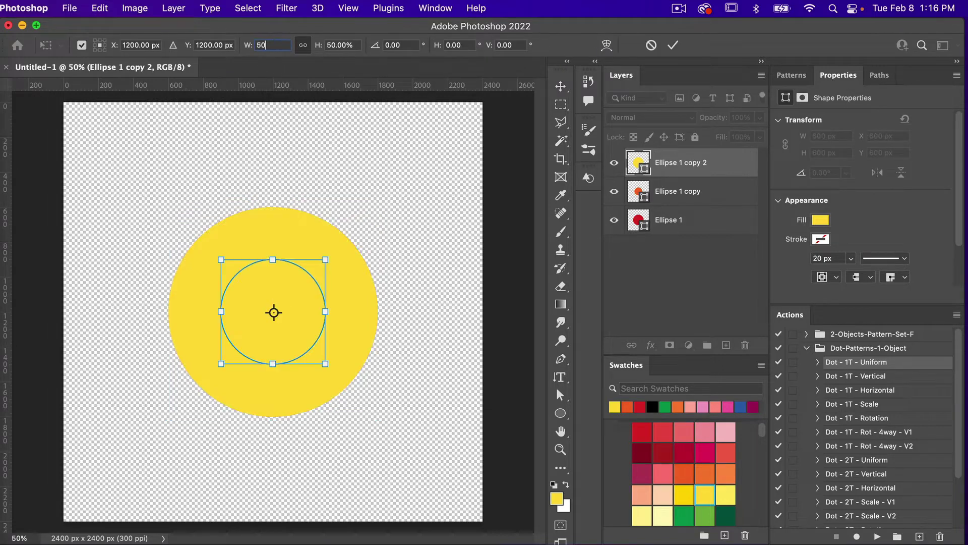
{"action": "left_click", "coordinate": [671, 46]}
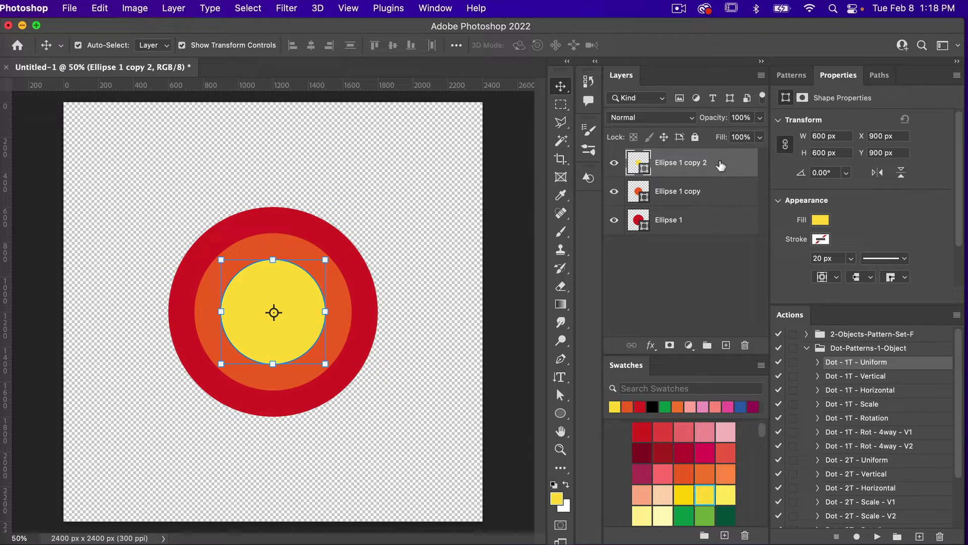
Step: Rasterize the three circle layers together and add a horizontal guide through the circles' center
{"action": "left_click", "coordinate": [691, 221], "text": "shift"}
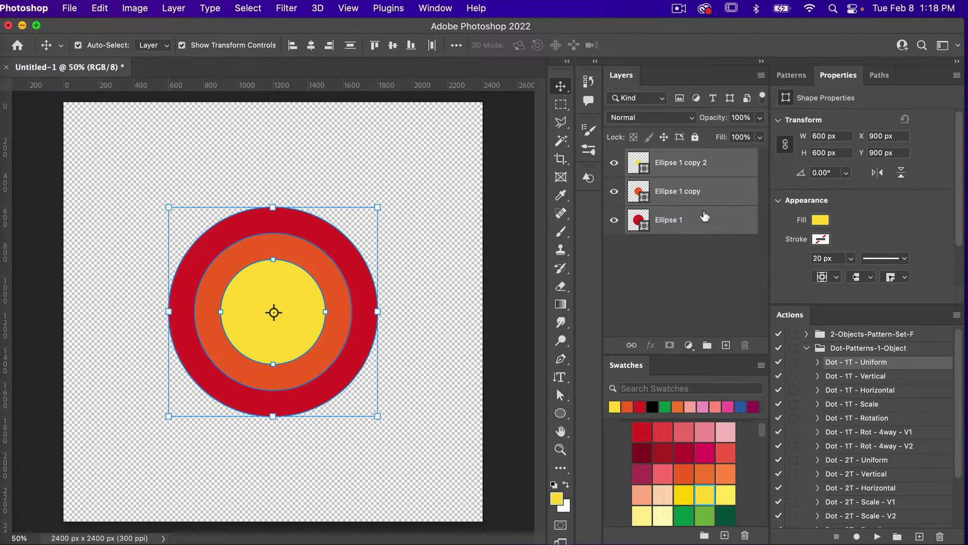
{"action": "right_click", "coordinate": [704, 212]}
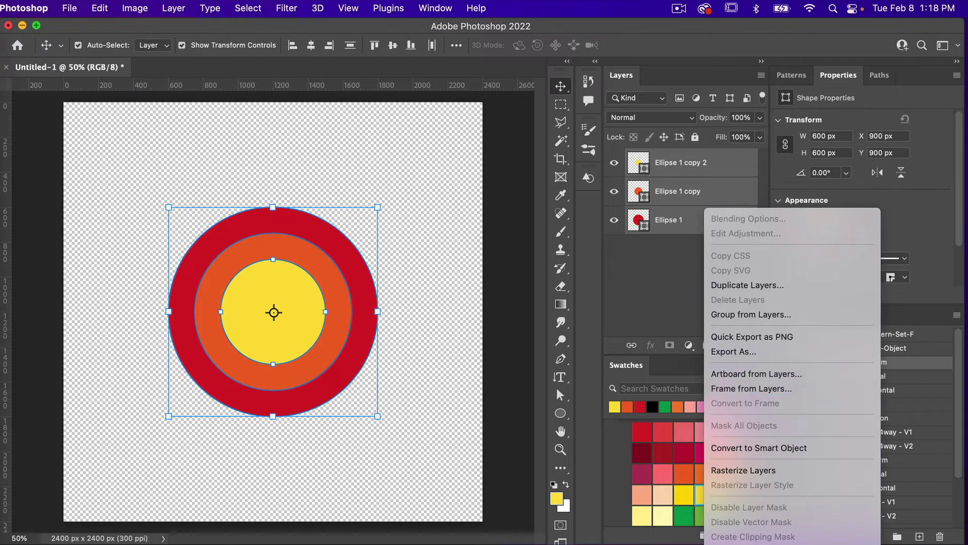
{"action": "left_click", "coordinate": [737, 471]}
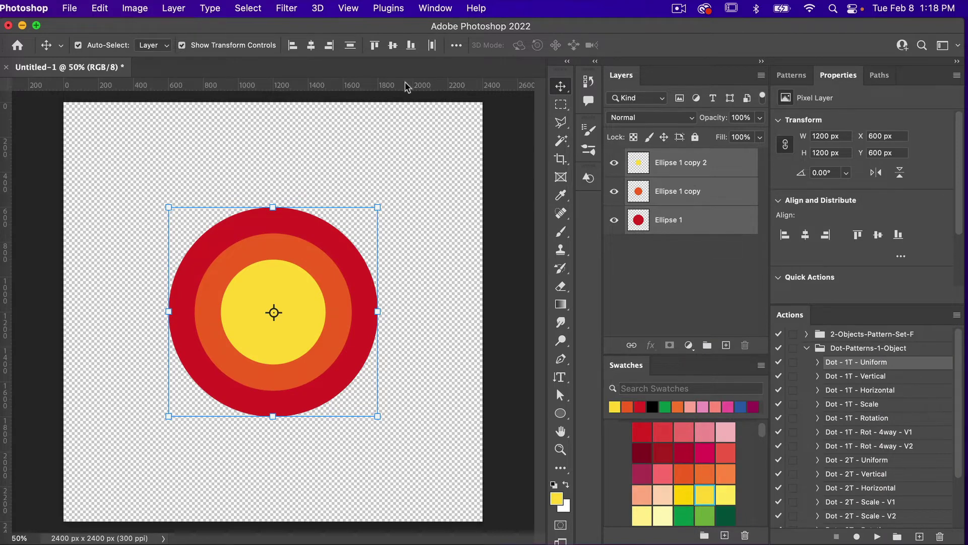
{"action": "left_click_drag", "start_coordinate": [404, 85], "coordinate": [394, 314]}
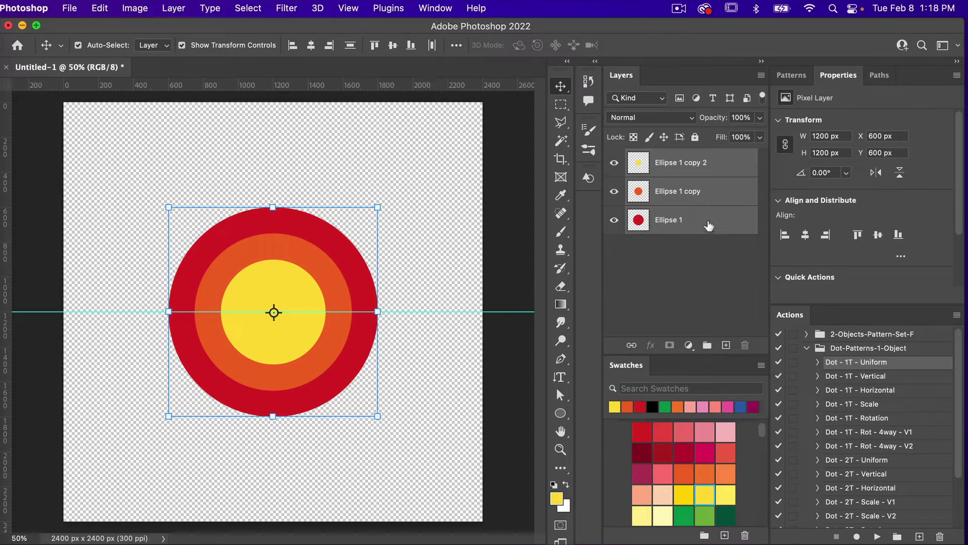
Step: Copy the yellow circle's upper half above the horizontal guide to its own layer and delete the full yellow circle
{"action": "left_click", "coordinate": [709, 172]}
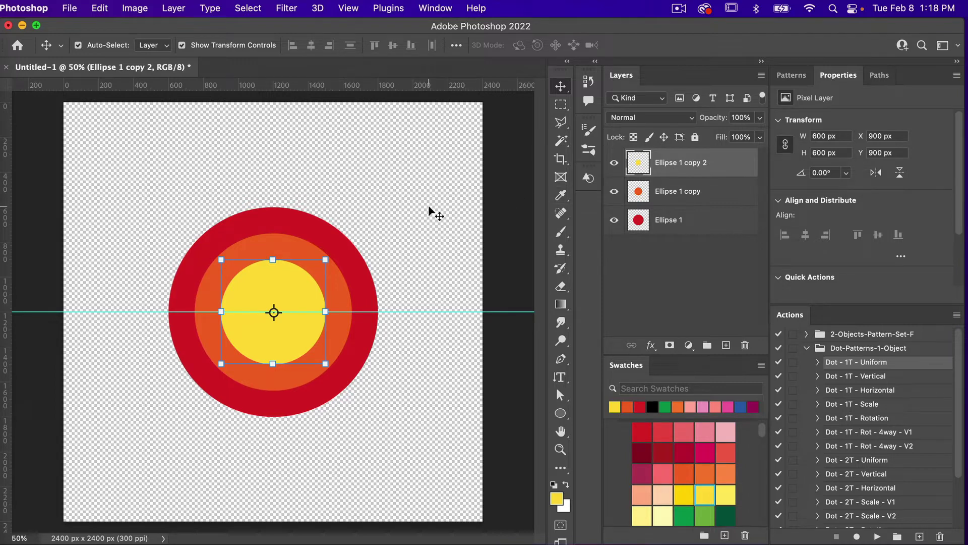
{"action": "key", "text": "m"}
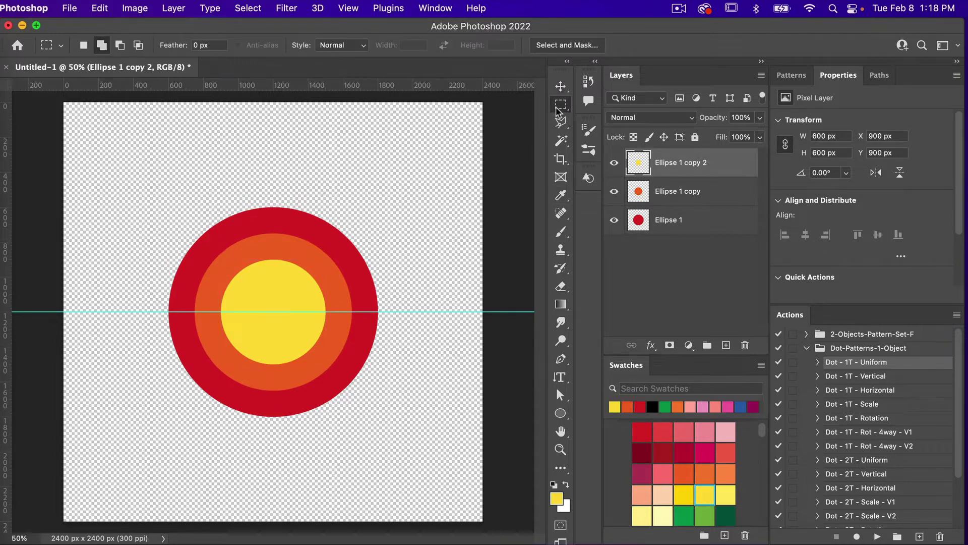
{"action": "left_click_drag", "start_coordinate": [142, 186], "coordinate": [410, 312]}
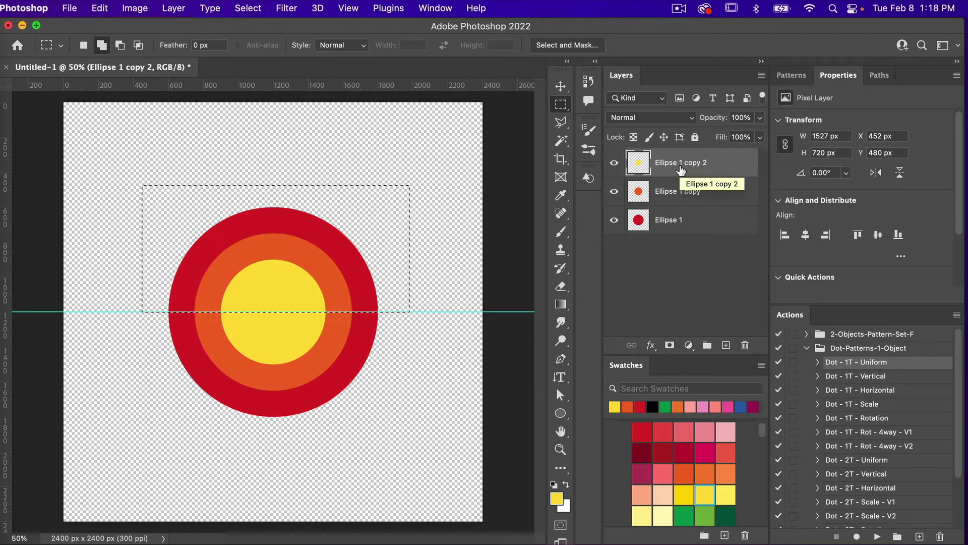
{"action": "key", "text": "super+j"}
{"action": "left_click", "coordinate": [614, 191]}
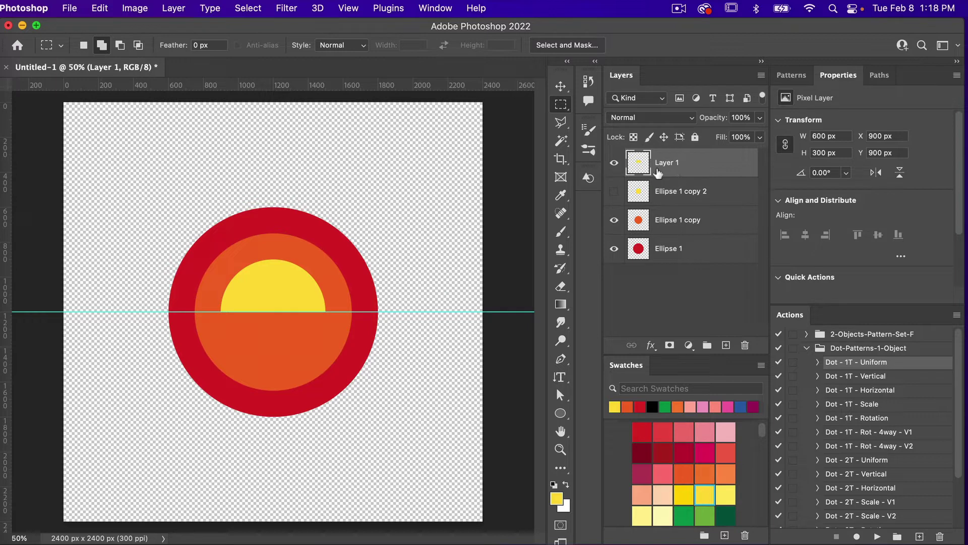
{"action": "left_click", "coordinate": [680, 195]}
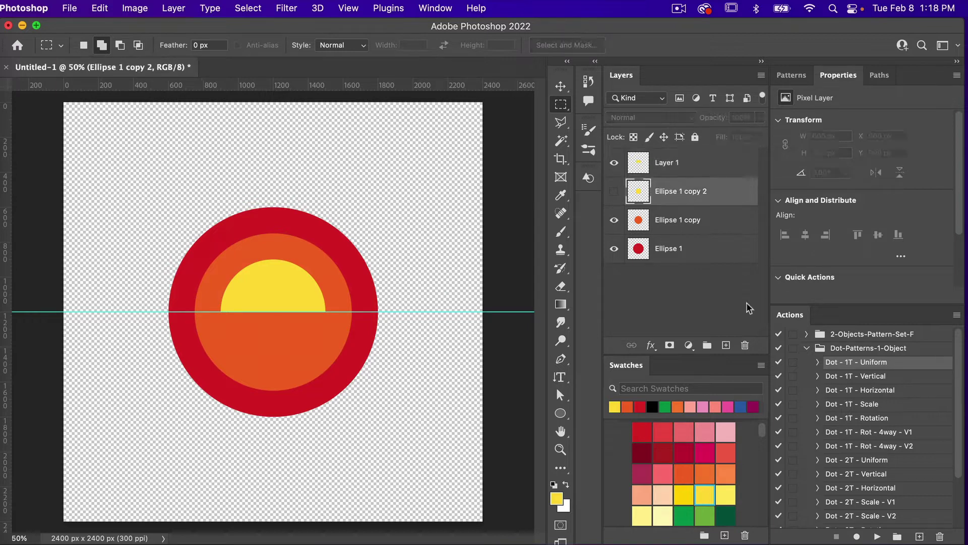
{"action": "left_click", "coordinate": [745, 345]}
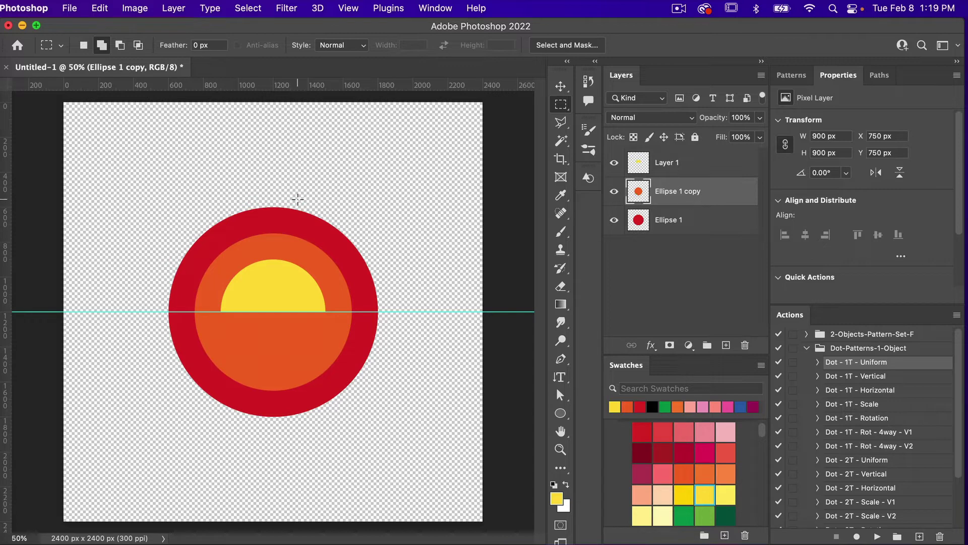
Step: Copy the orange circle's upper half down to the guide onto its own layer and delete the full orange circle
{"action": "left_click_drag", "start_coordinate": [159, 183], "coordinate": [394, 312]}
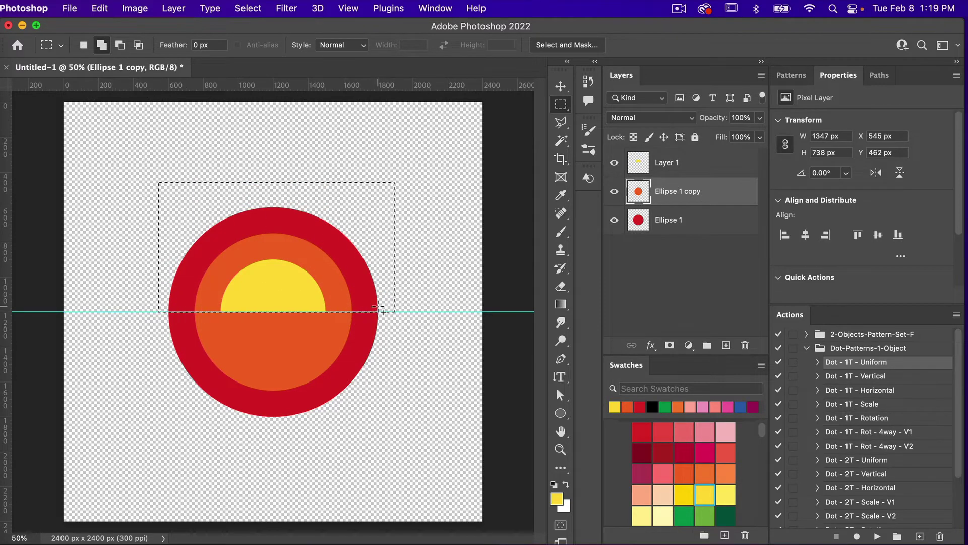
{"action": "key", "text": "super+j"}
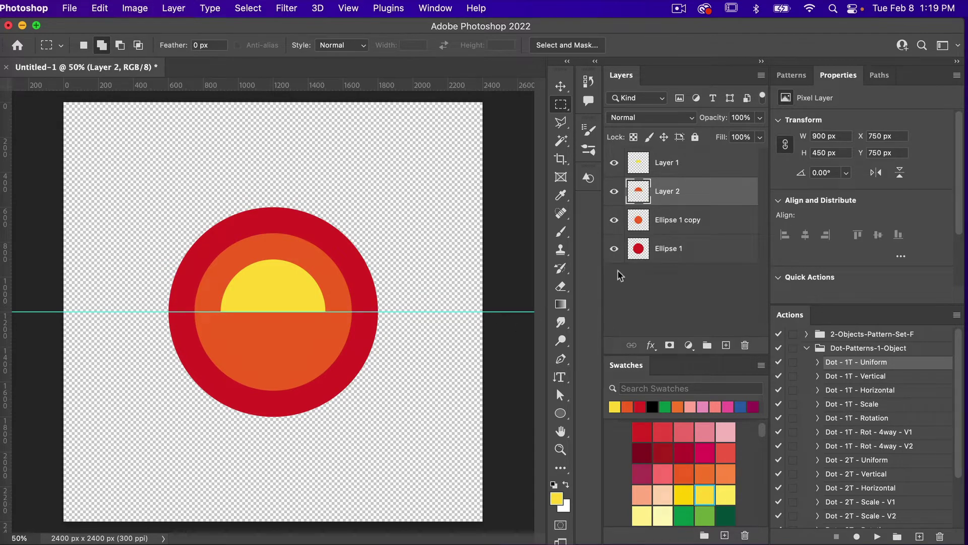
{"action": "left_click", "coordinate": [666, 224]}
{"action": "left_click", "coordinate": [745, 345]}
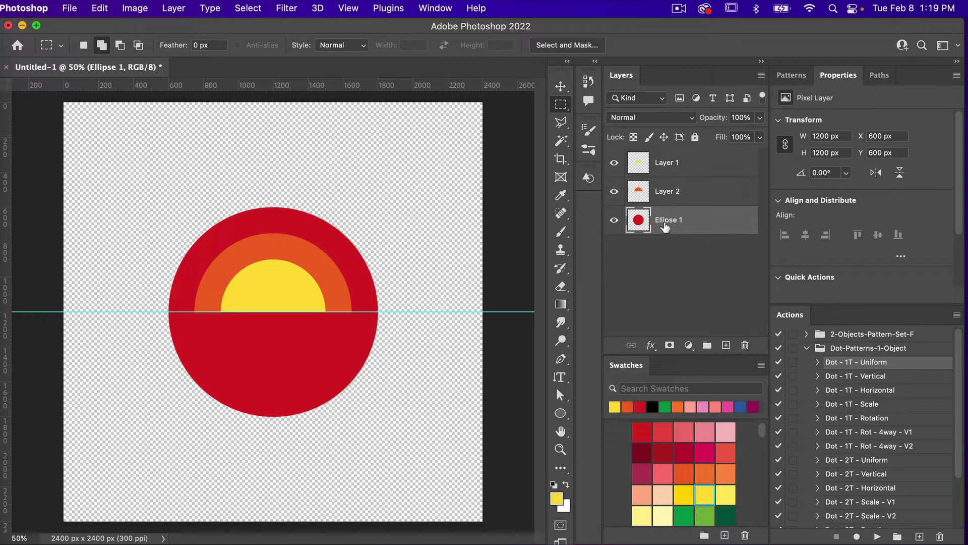
Step: Copy the red circle's upper half down to the guide onto its own layer and delete the full red circle
{"action": "left_click_drag", "start_coordinate": [123, 197], "coordinate": [408, 315]}
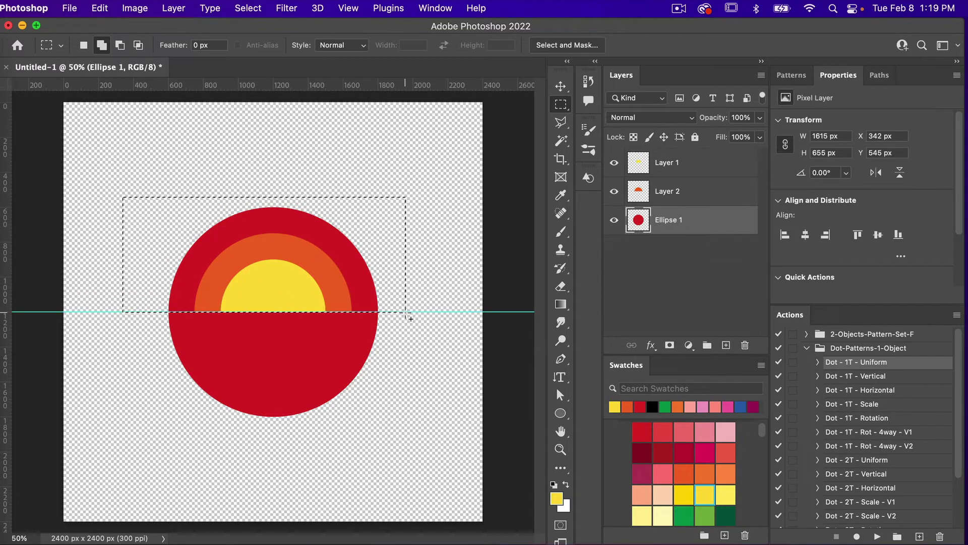
{"action": "key", "text": "super+j"}
{"action": "left_click", "coordinate": [666, 249]}
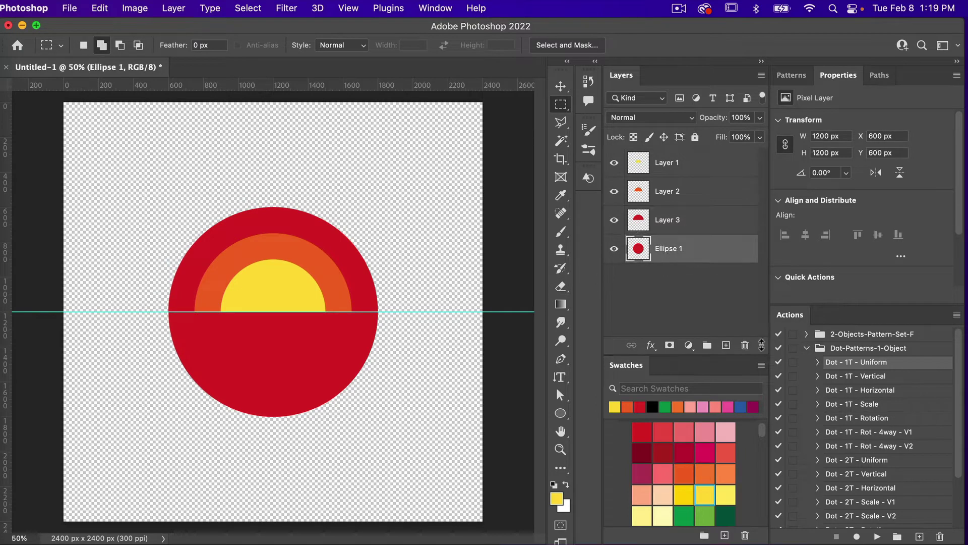
{"action": "left_click", "coordinate": [745, 346]}
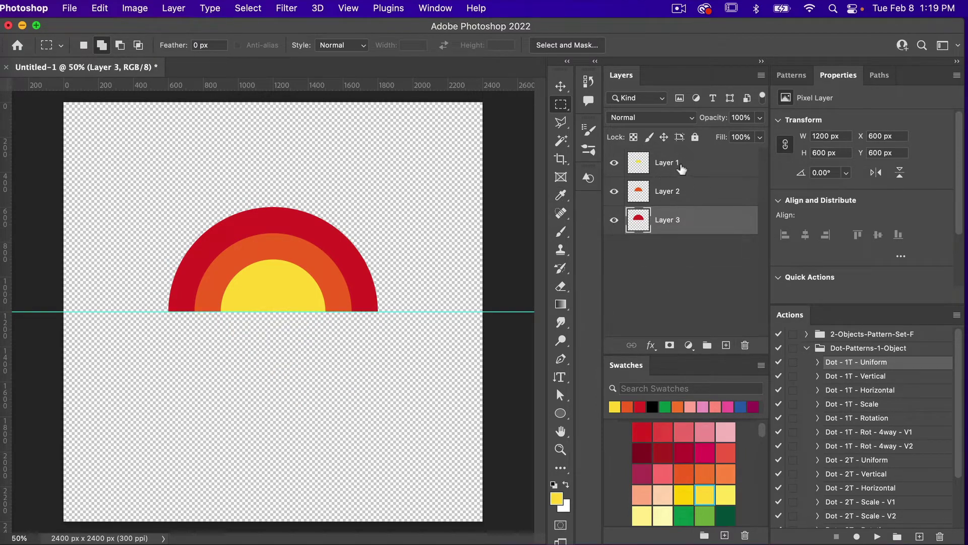
Step: Combine the yellow, orange and red half-circle layers into one Smart Object
{"action": "left_click", "coordinate": [615, 163]}
{"action": "left_click", "coordinate": [614, 162]}
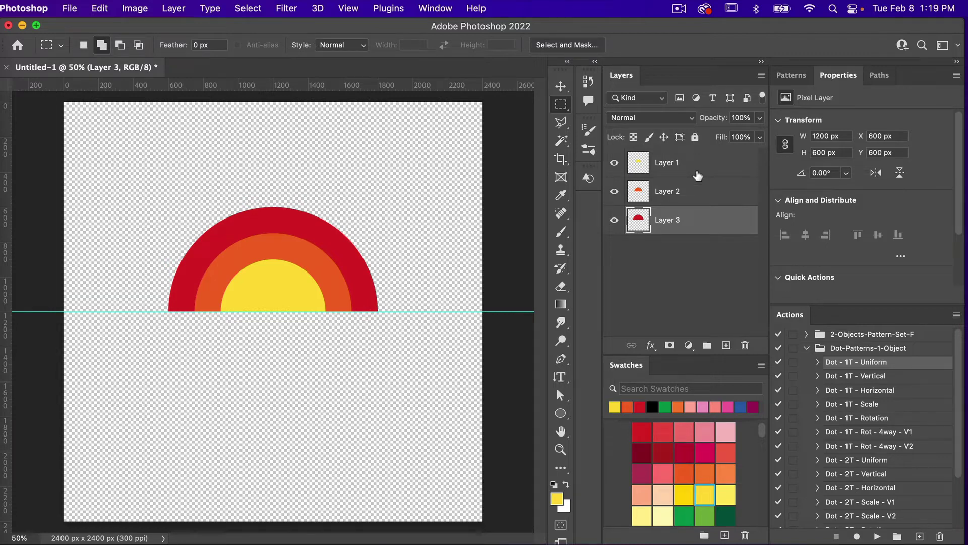
{"action": "left_click", "coordinate": [697, 170], "text": "shift"}
{"action": "right_click", "coordinate": [696, 169]}
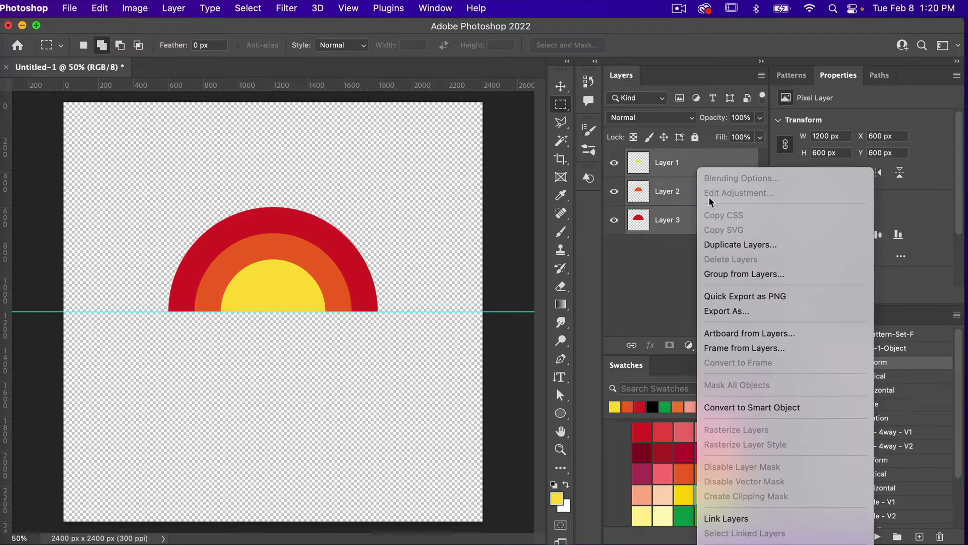
{"action": "left_click", "coordinate": [765, 406]}
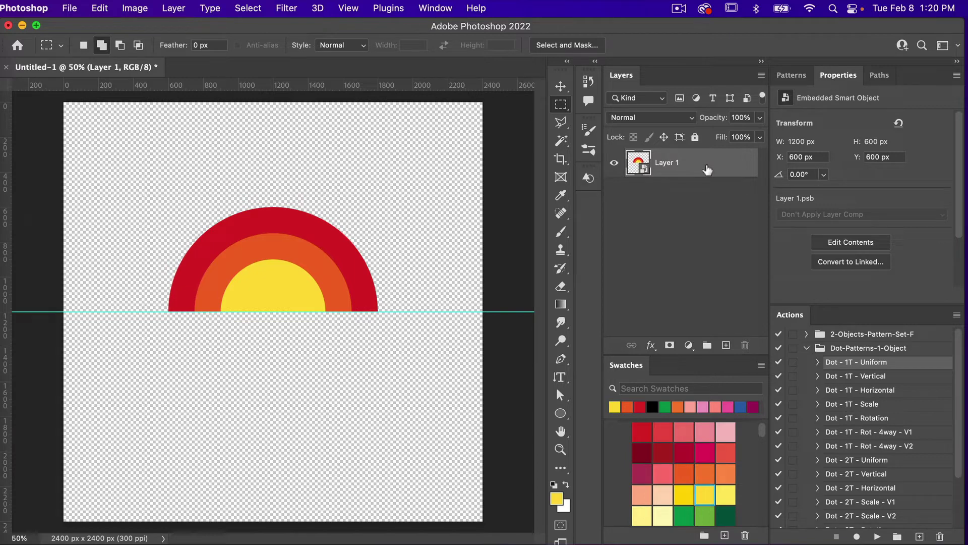
Step: Duplicate the half-circle Smart Object, move the copy straight down to Y 900 px, and shift the original to its right
{"action": "key", "text": "super+j"}
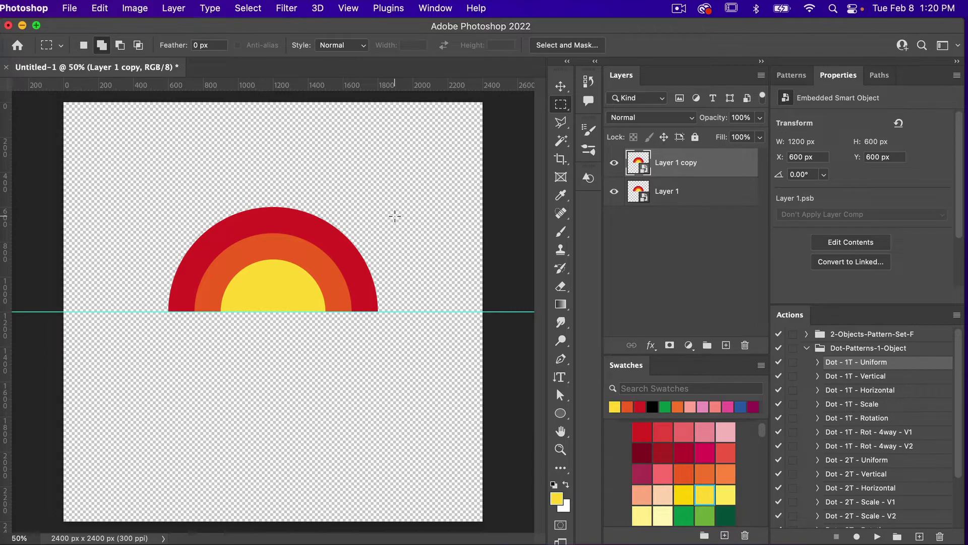
{"action": "key", "text": "v"}
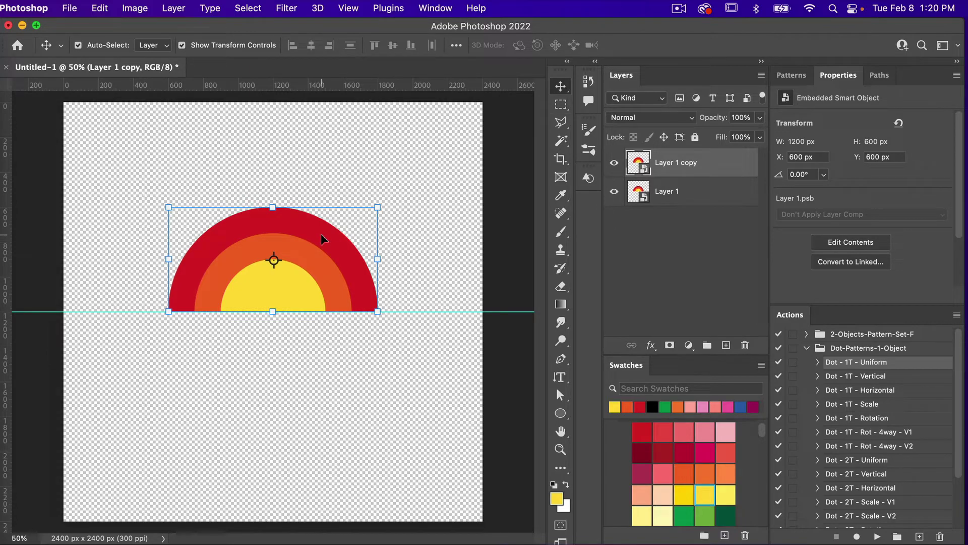
{"action": "left_click_drag", "start_coordinate": [320, 234], "coordinate": [319, 286]}
{"action": "left_click_drag", "start_coordinate": [307, 226], "coordinate": [401, 228]}
{"action": "left_click", "coordinate": [331, 350]}
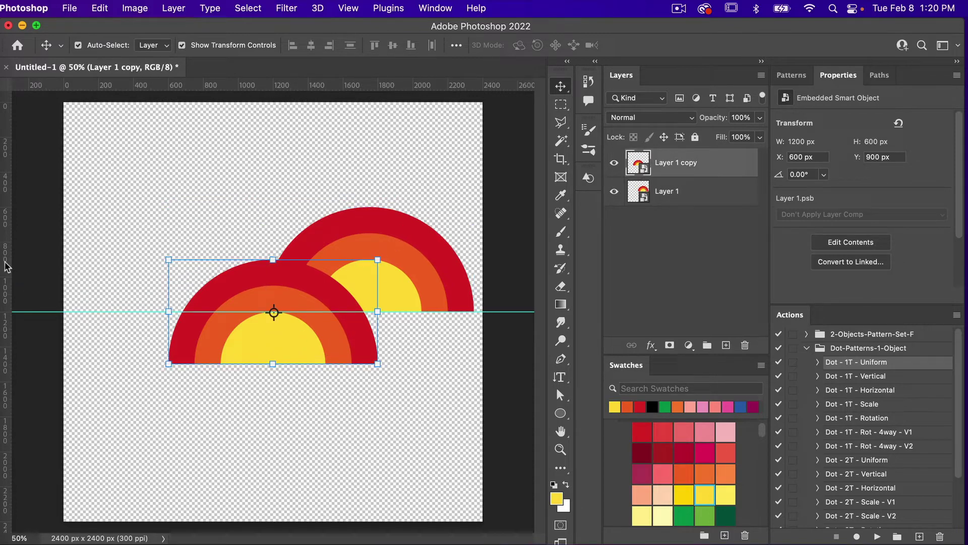
Step: Add vertical guides at both ends of the lower half-circle motif and center the rear motif on the right-hand guide
{"action": "left_click_drag", "start_coordinate": [5, 267], "coordinate": [378, 279]}
{"action": "left_click_drag", "start_coordinate": [5, 276], "coordinate": [169, 274]}
{"action": "mouse_move", "coordinate": [413, 248]}
{"action": "left_mouse_down"}
{"action": "mouse_move", "coordinate": [413, 229]}
{"action": "mouse_move", "coordinate": [427, 235]}
{"action": "left_mouse_up"}
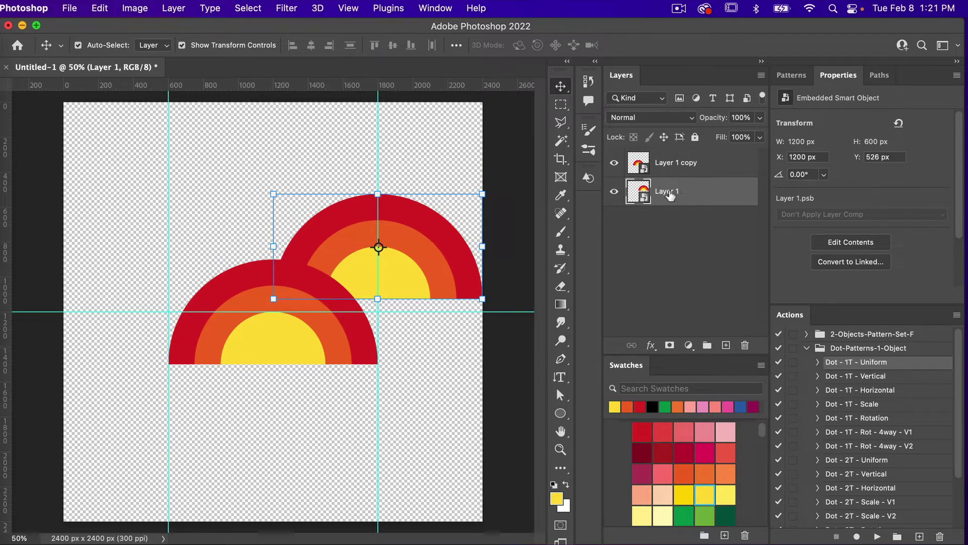
Step: Bring the right-hand motif to the front at X 1200, Y 1200 px and place a duplicate beside it at X 0 px
{"action": "left_click_drag", "start_coordinate": [667, 197], "coordinate": [671, 156]}
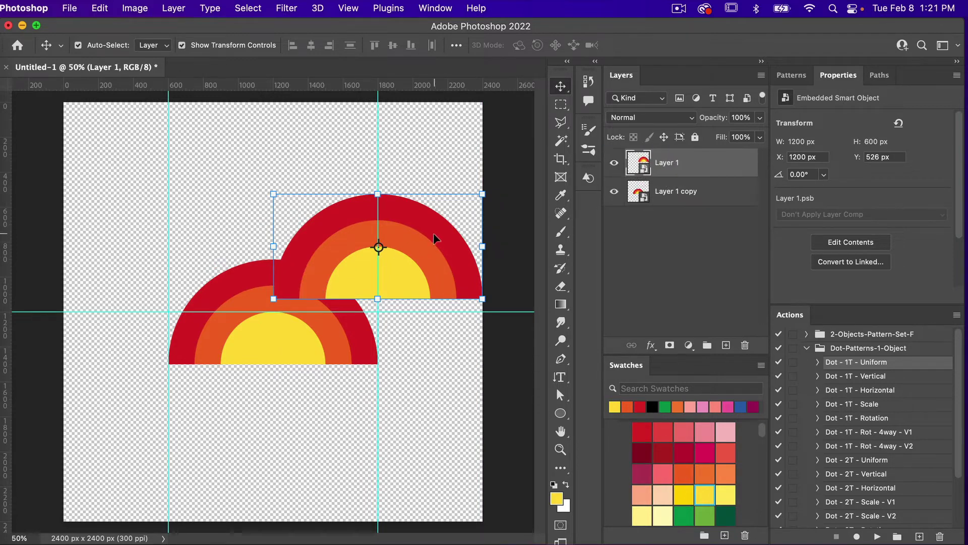
{"action": "left_click_drag", "start_coordinate": [418, 238], "coordinate": [422, 358]}
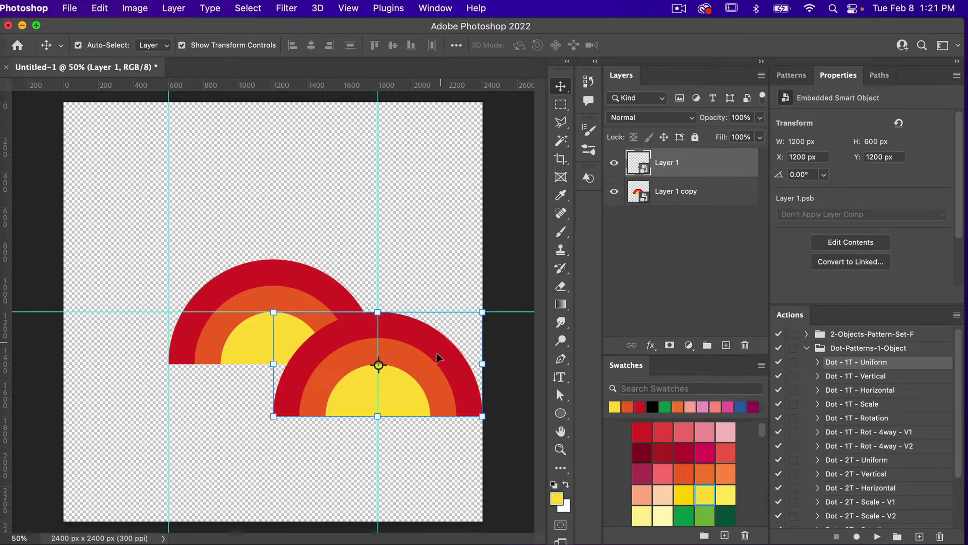
{"action": "key", "text": "super+j"}
{"action": "left_click_drag", "start_coordinate": [429, 365], "coordinate": [218, 370]}
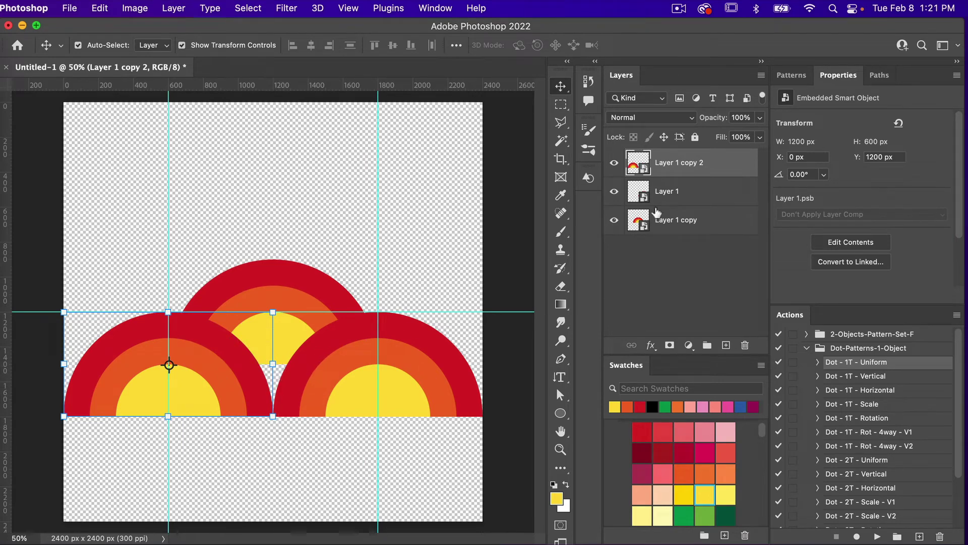
Step: Add a yellow (ffdd3b) Solid Color fill layer and place it beneath all the half-circle layers as the background
{"action": "left_click", "coordinate": [690, 224]}
{"action": "left_click", "coordinate": [689, 346]}
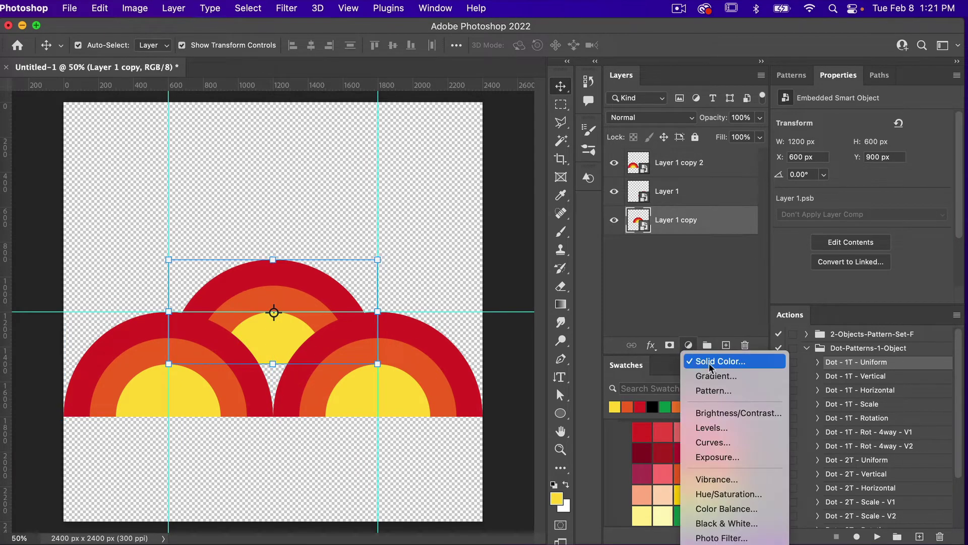
{"action": "left_click", "coordinate": [699, 340]}
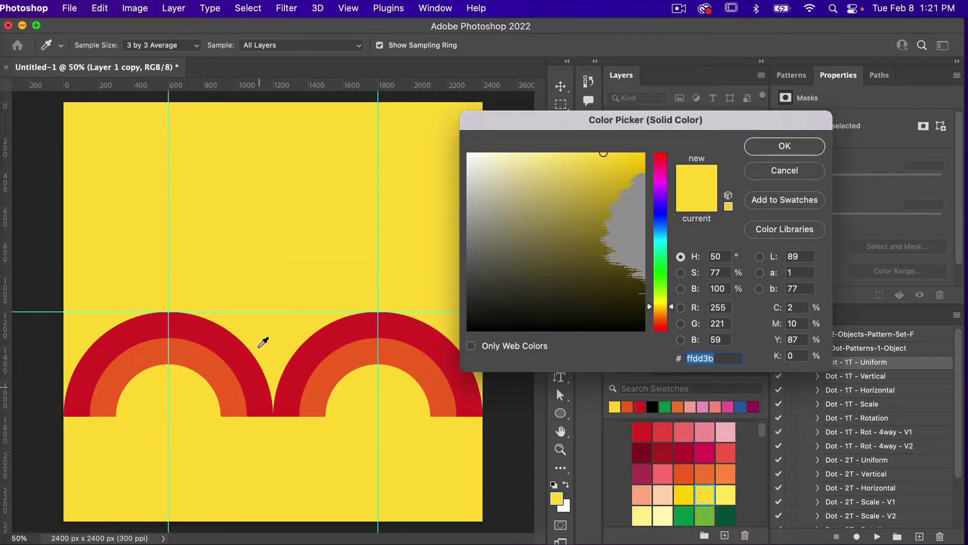
{"action": "left_click", "coordinate": [783, 146]}
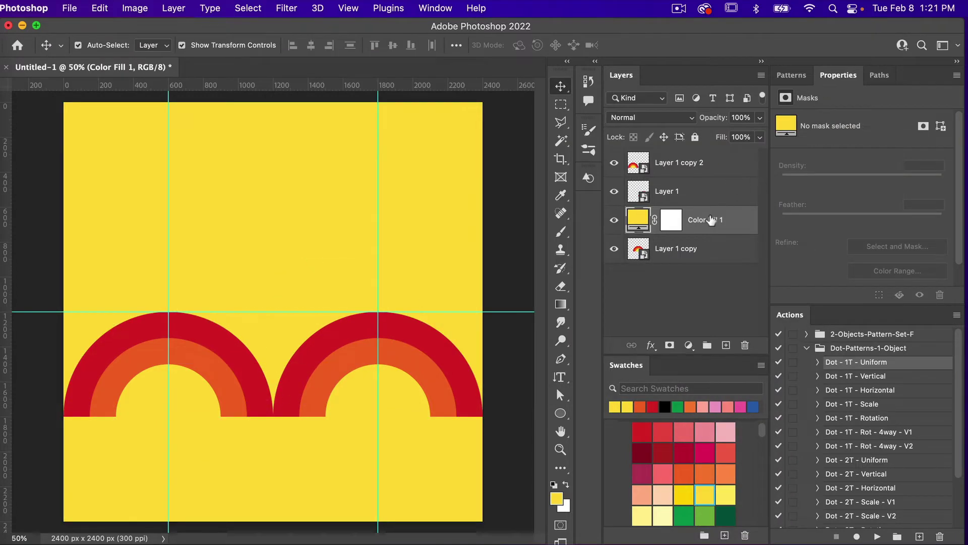
{"action": "left_click_drag", "start_coordinate": [713, 218], "coordinate": [709, 258]}
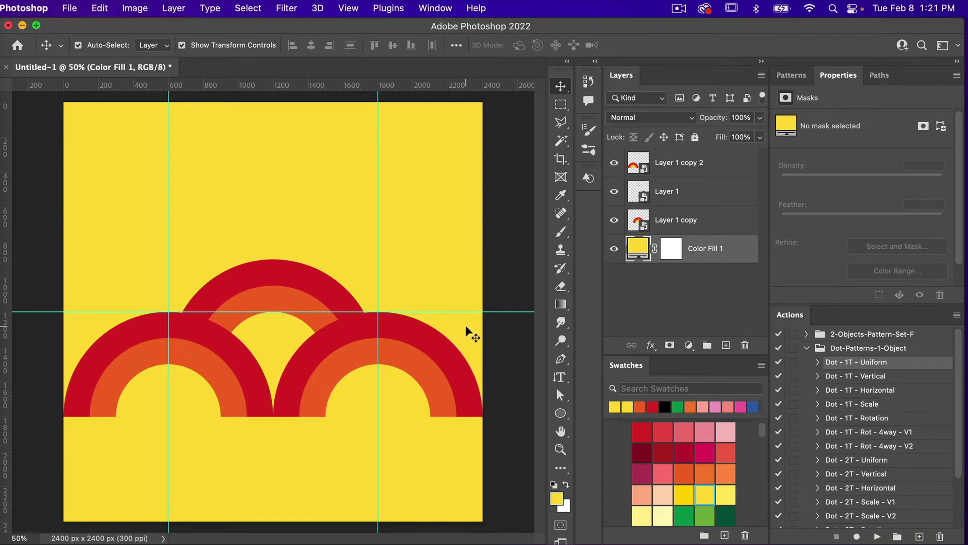
Step: Move the two side-by-side lower motifs together about 190 px down so they still overlap the upper motif's lower ends, then deselect them
{"action": "left_click", "coordinate": [697, 168]}
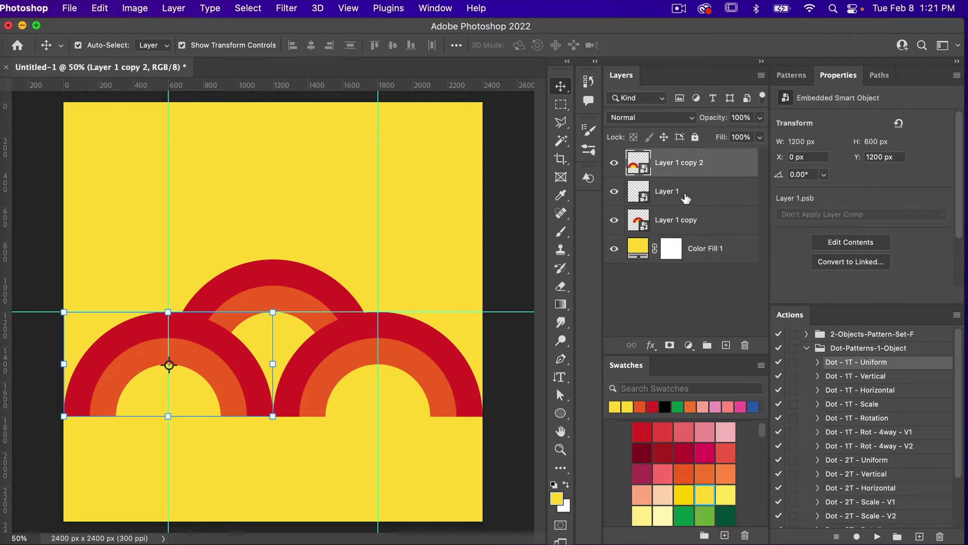
{"action": "left_click", "coordinate": [686, 197], "text": "shift"}
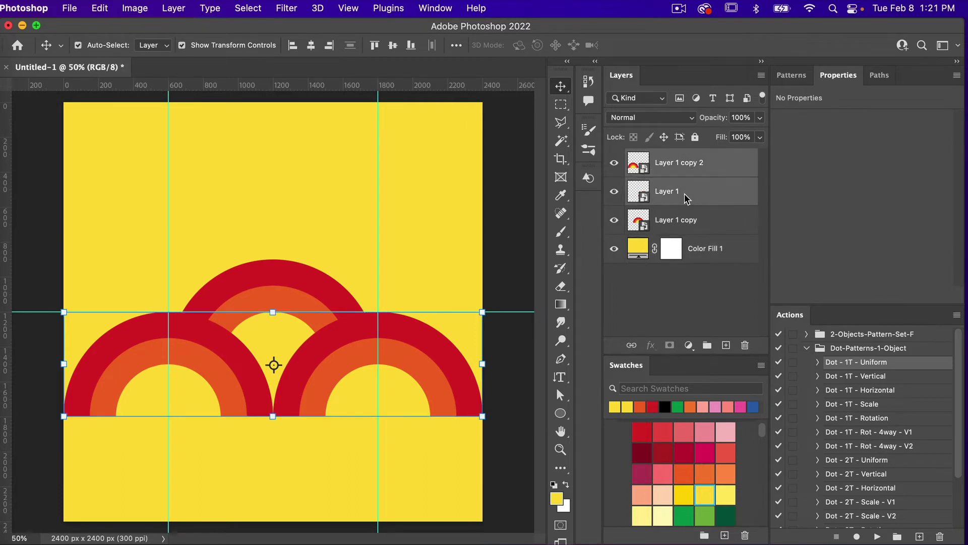
{"action": "key", "text": "shift+Down"}
{"action": "key", "text": "shift+Down"}
{"action": "key", "text": "shift+Down"}
{"action": "key", "text": "shift+Down"}
{"action": "key", "text": "shift+Down"}
{"action": "key", "text": "shift+Down"}
{"action": "key", "text": "shift+Down"}
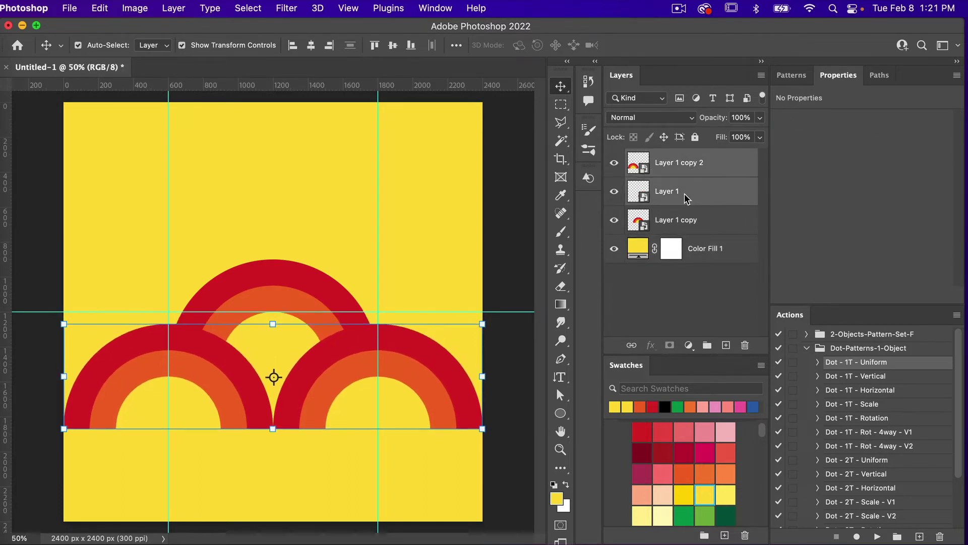
{"action": "key", "text": "shift+Down"}
{"action": "key", "text": "shift+Down"}
{"action": "key", "text": "shift+Down"}
{"action": "key", "text": "shift+Down"}
{"action": "key", "text": "shift+Down"}
{"action": "key", "text": "shift+Down"}
{"action": "key", "text": "shift+Down"}
{"action": "key", "text": "shift+Down"}
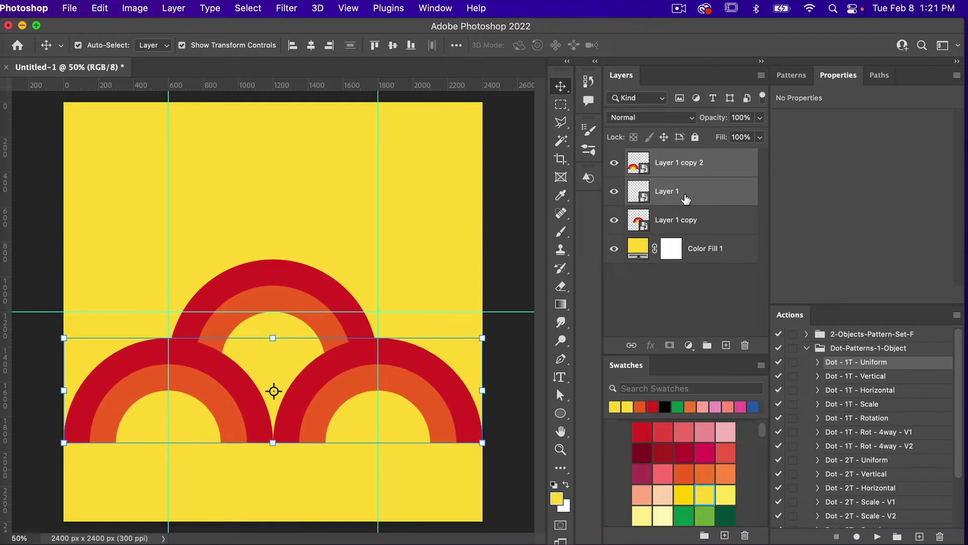
{"action": "key", "text": "shift+Down"}
{"action": "key", "text": "shift+Down"}
{"action": "key", "text": "shift+Down"}
{"action": "key", "text": "shift+Down"}
{"action": "key", "text": "shift+Down"}
{"action": "key", "text": "shift+Down"}
{"action": "key", "text": "shift+Down"}
{"action": "key", "text": "shift+Down"}
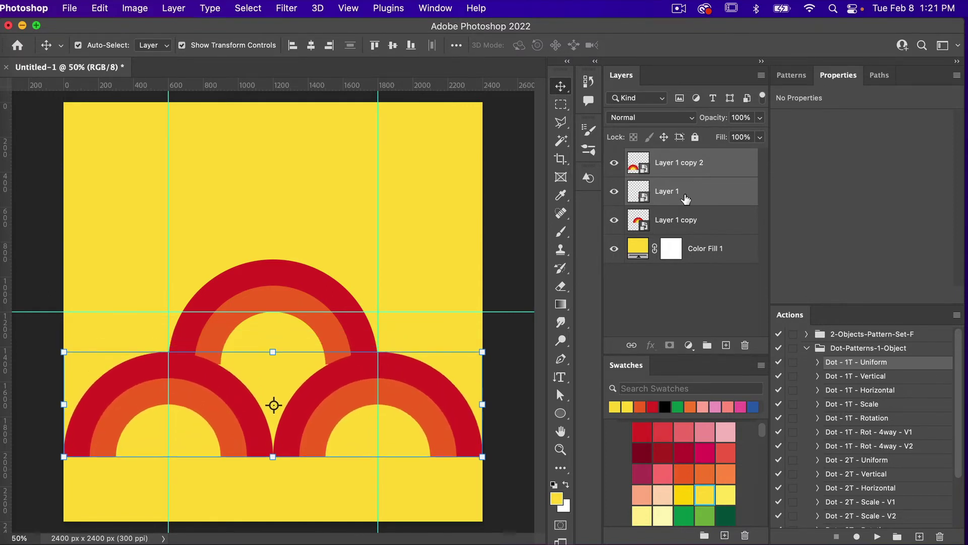
{"action": "key", "text": "shift+Down"}
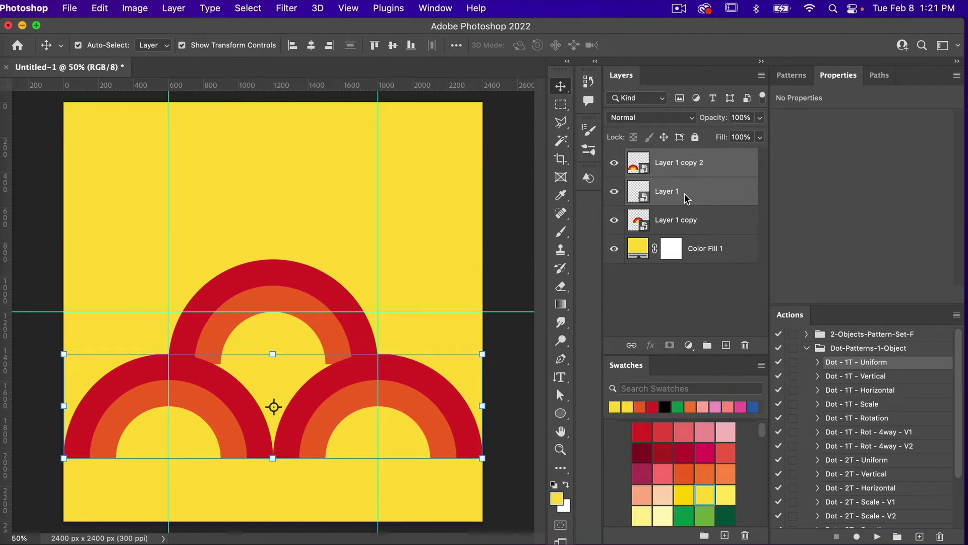
{"action": "key", "text": "shift+Up"}
{"action": "key", "text": "shift+Up"}
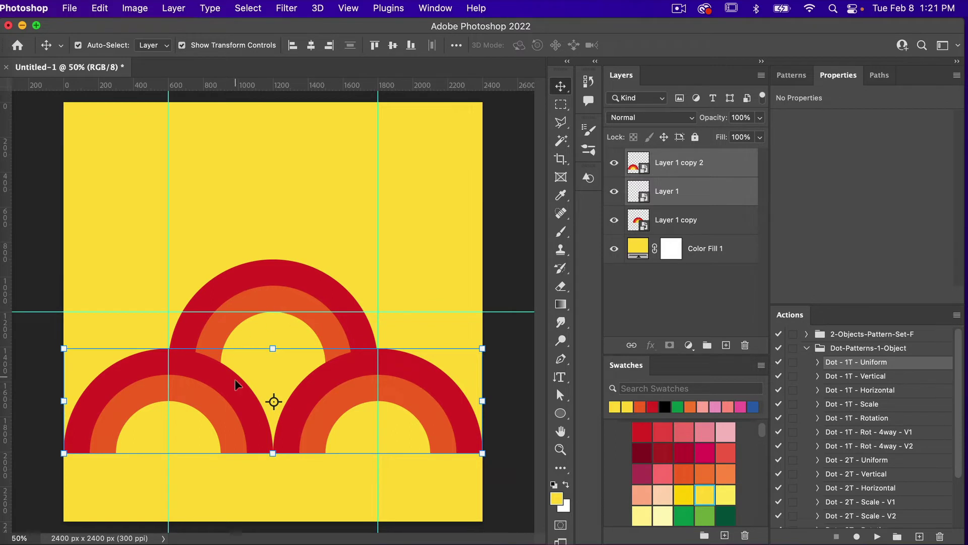
{"action": "key", "text": "shift+Up"}
{"action": "key", "text": "shift+Up"}
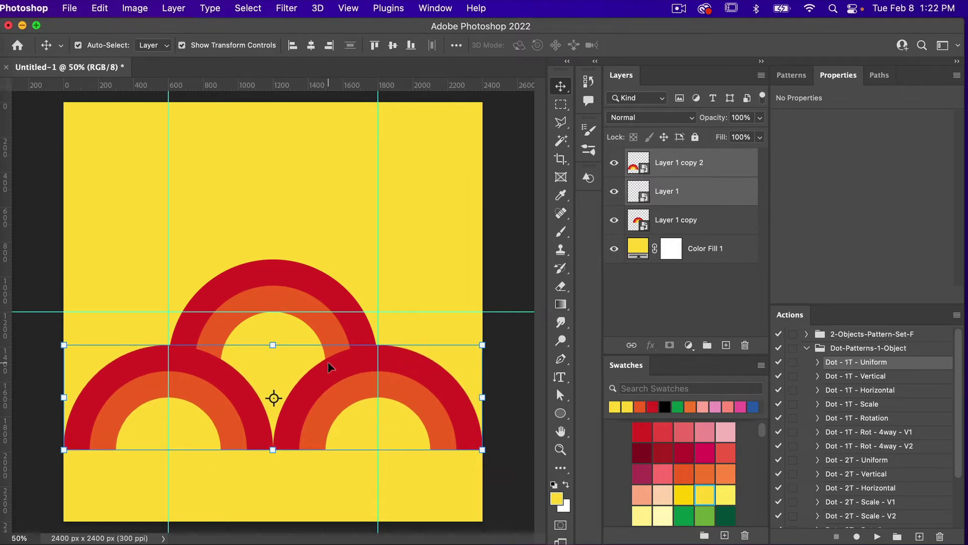
{"action": "left_click", "coordinate": [516, 343]}
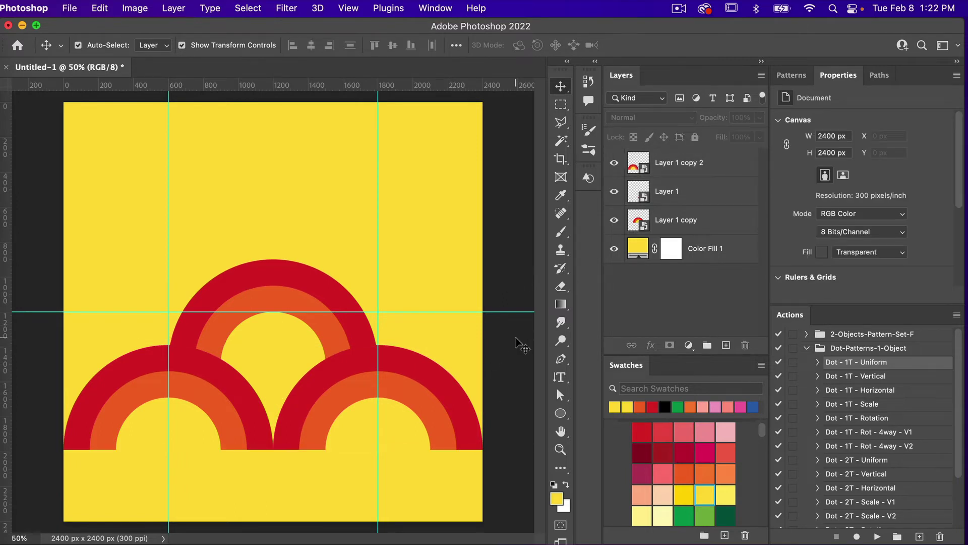
Step: Add a horizontal guide through the vertical center of the right-hand lower half-circle motif, then deselect the motif
{"action": "left_click", "coordinate": [349, 377]}
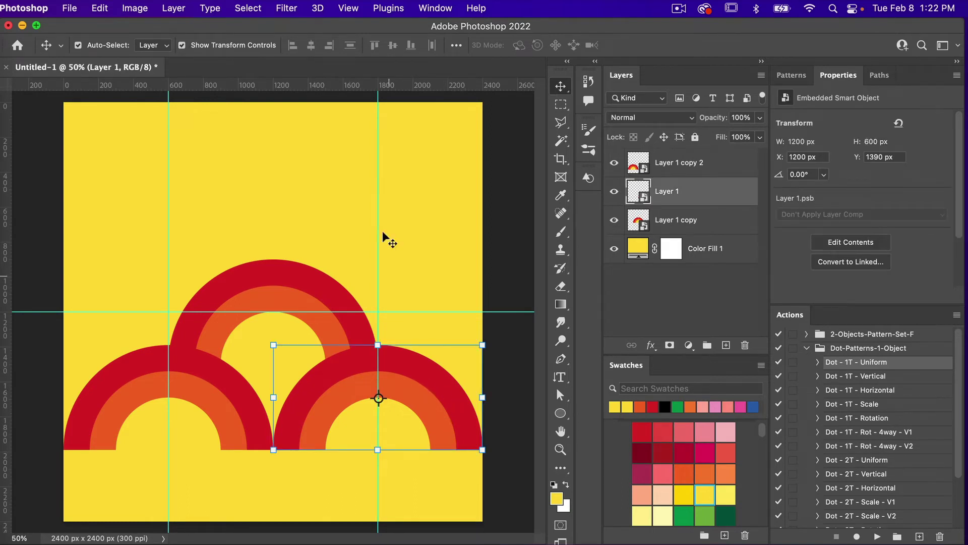
{"action": "left_click_drag", "start_coordinate": [357, 86], "coordinate": [364, 399]}
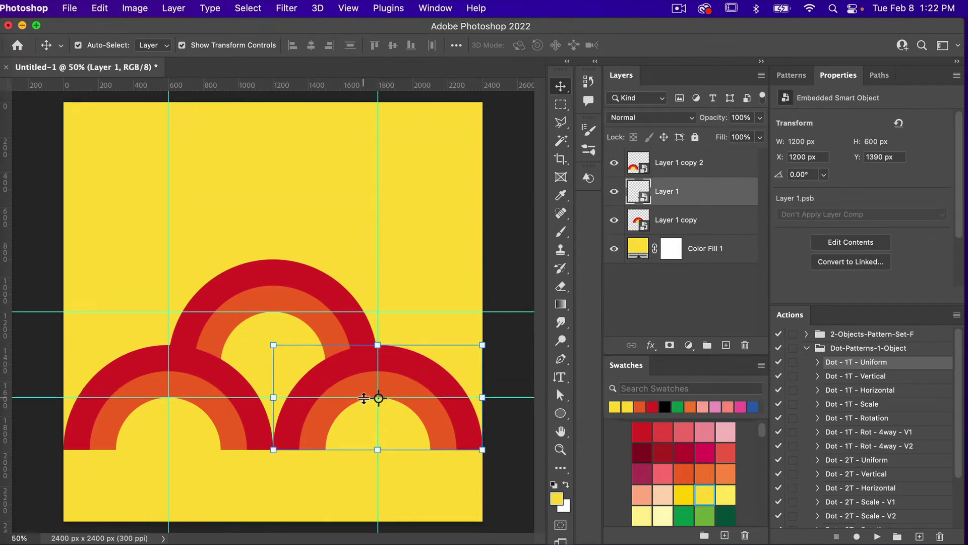
{"action": "left_click", "coordinate": [508, 367]}
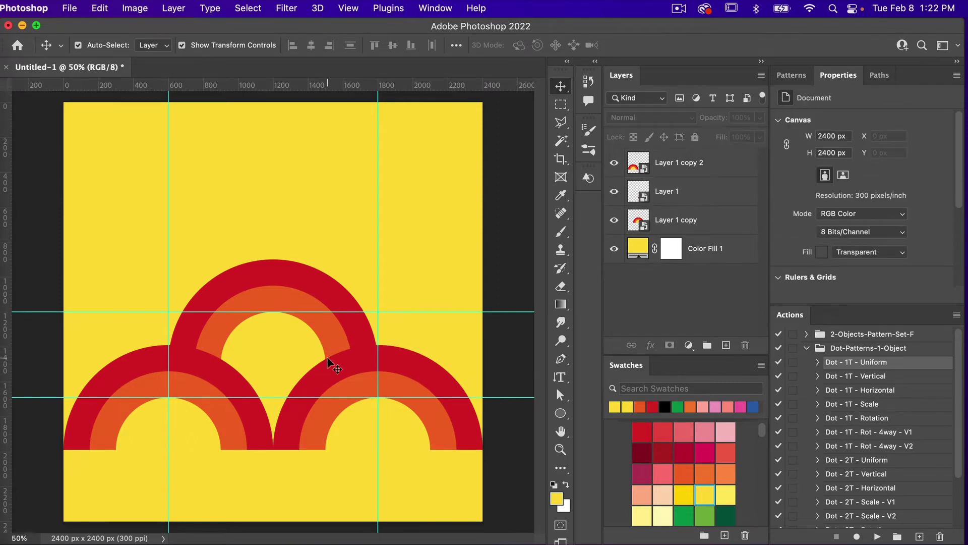
Step: Draw a rectangular selection about 675 px wide spanning the two horizontal guides, fill it with green on a new top layer, and deselect
{"action": "key", "text": "m"}
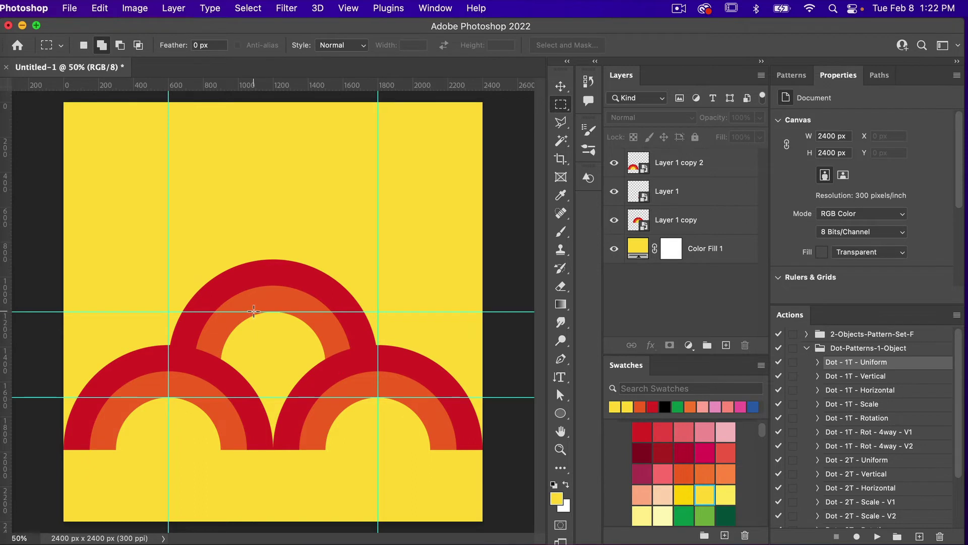
{"action": "left_click_drag", "start_coordinate": [253, 311], "coordinate": [372, 397]}
{"action": "left_click", "coordinate": [675, 167]}
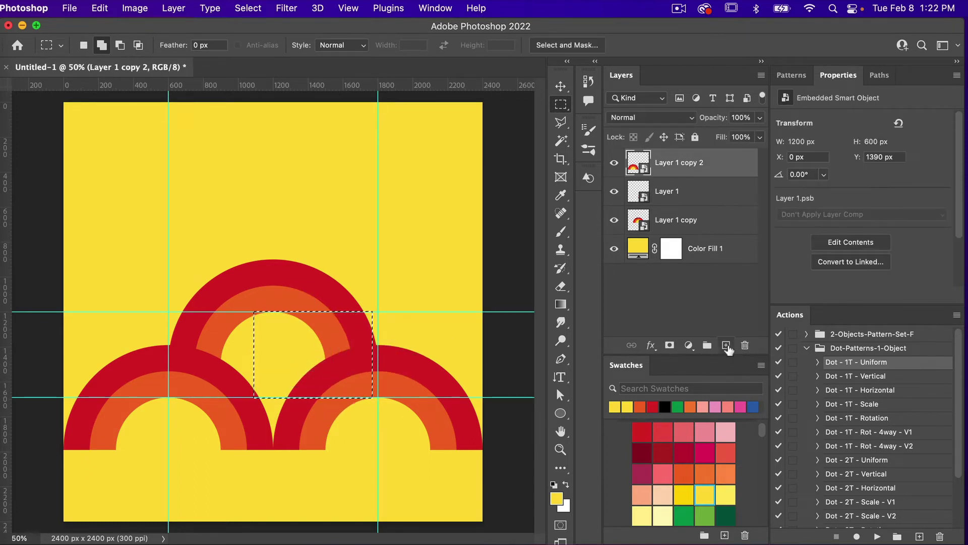
{"action": "left_click", "coordinate": [726, 345]}
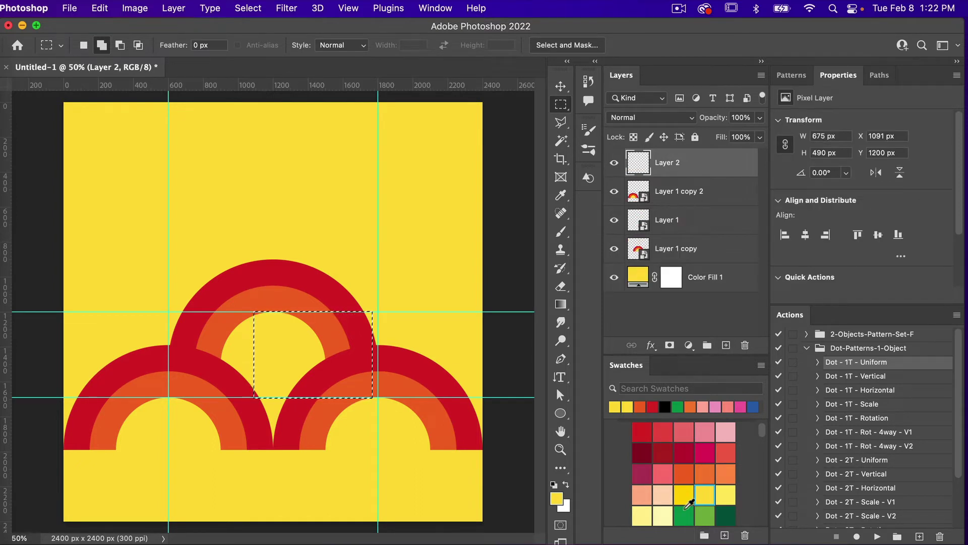
{"action": "left_click", "coordinate": [683, 515]}
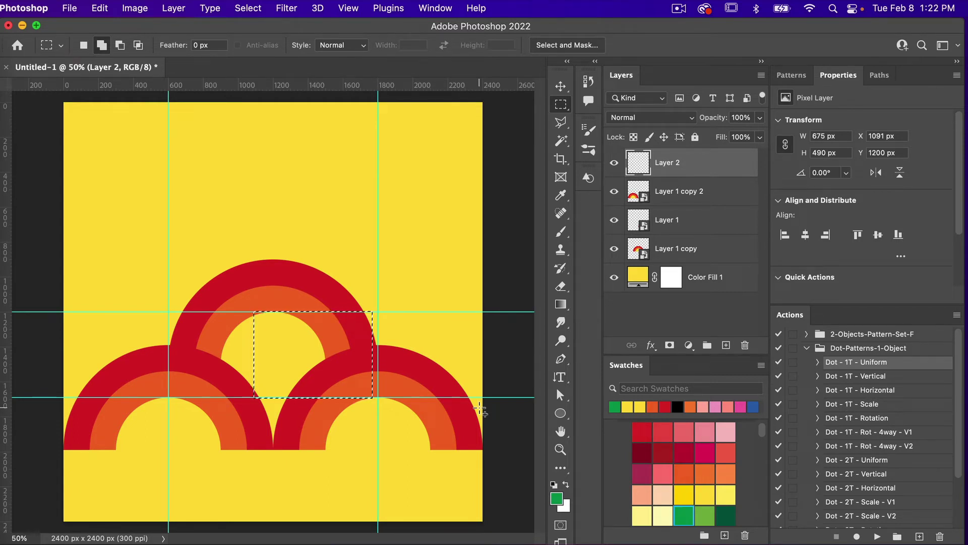
{"action": "key", "text": "alt+BackSpace"}
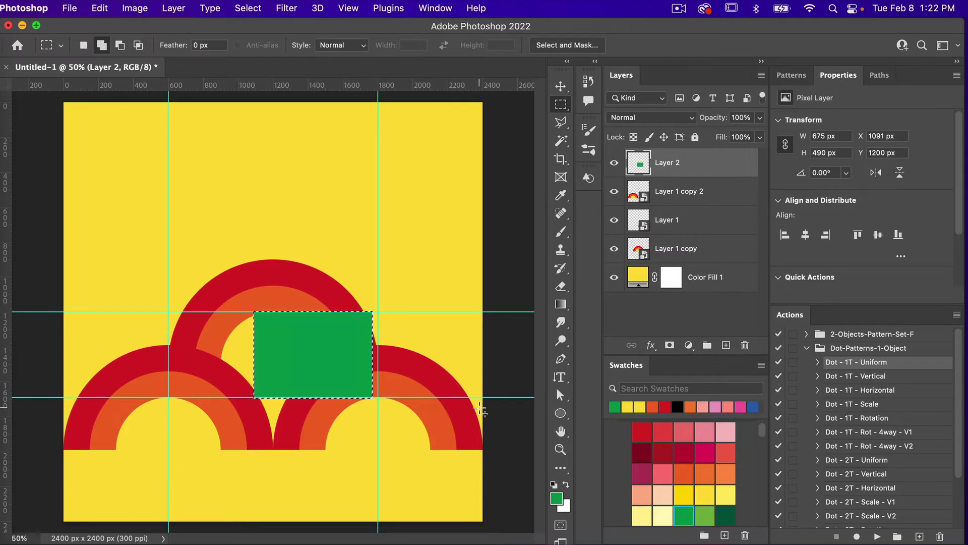
{"action": "key", "text": "super+d"}
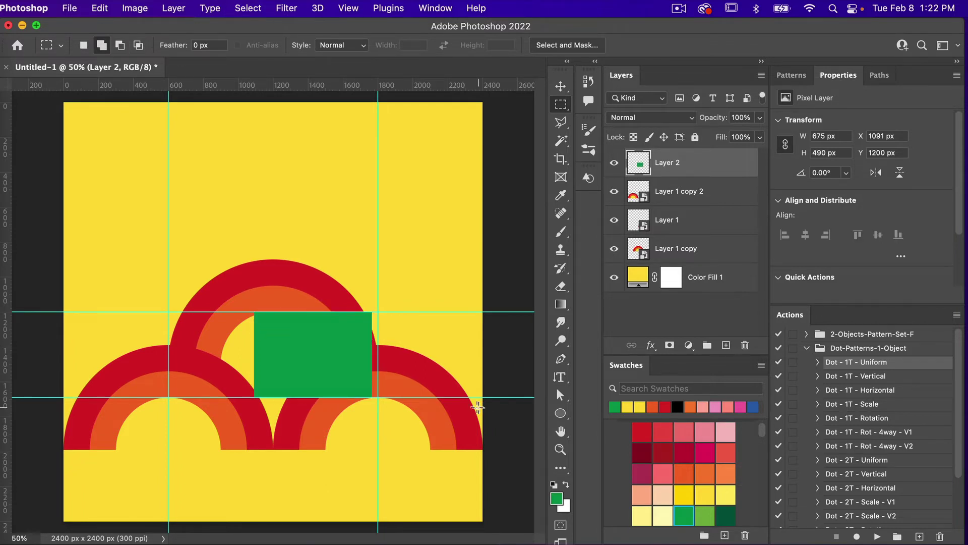
Step: Move the green rectangle up onto the upper horizontal guide, add a guide along its top edge, and hide its layer
{"action": "key", "text": "v"}
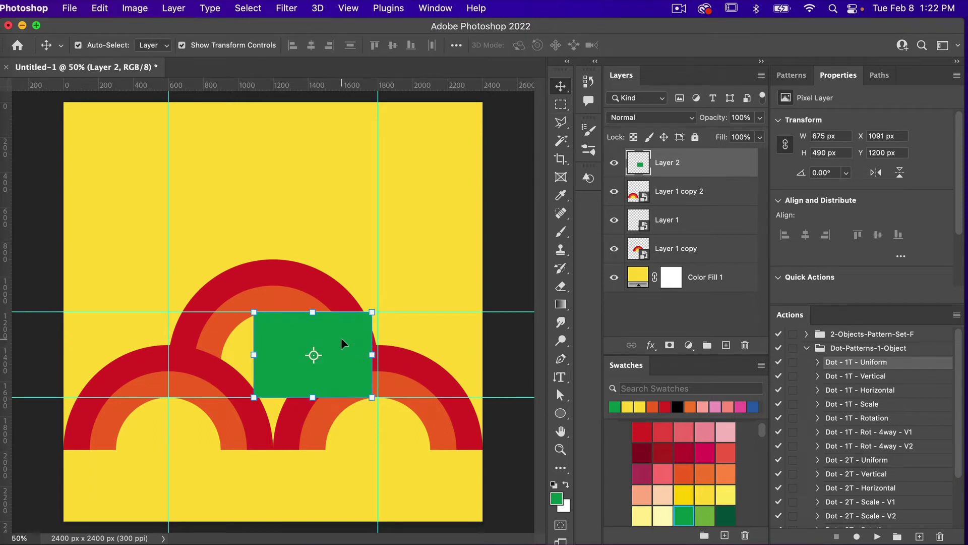
{"action": "left_click_drag", "start_coordinate": [341, 338], "coordinate": [340, 256]}
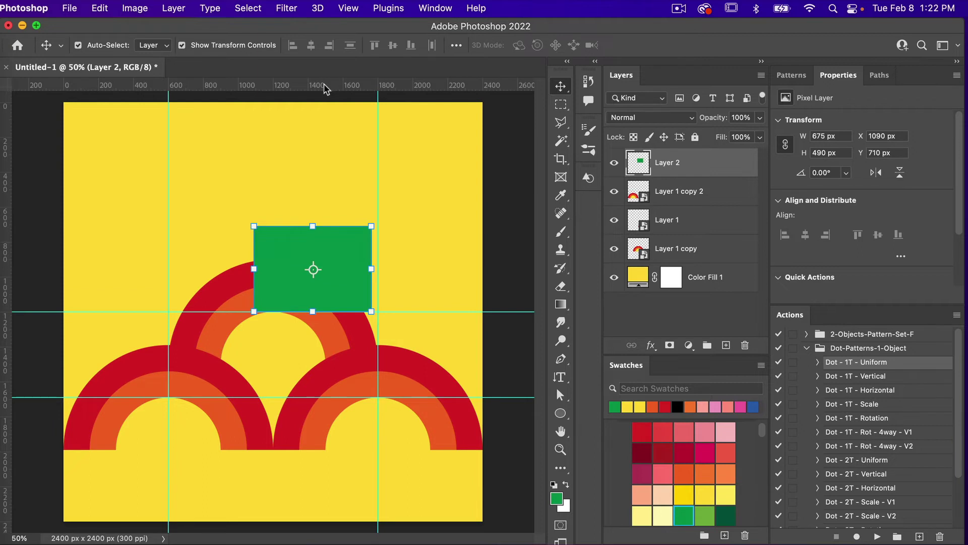
{"action": "left_click_drag", "start_coordinate": [323, 83], "coordinate": [337, 227]}
{"action": "left_click", "coordinate": [614, 163]}
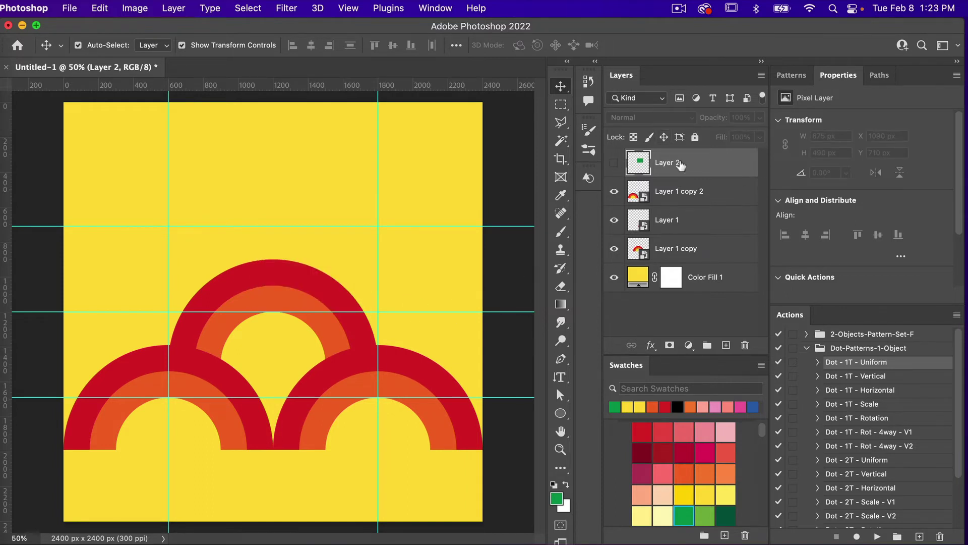
Step: Duplicate the two lower motifs, center the copies vertically on the topmost guide, and stack them beneath the middle motif's layer
{"action": "left_click", "coordinate": [682, 196]}
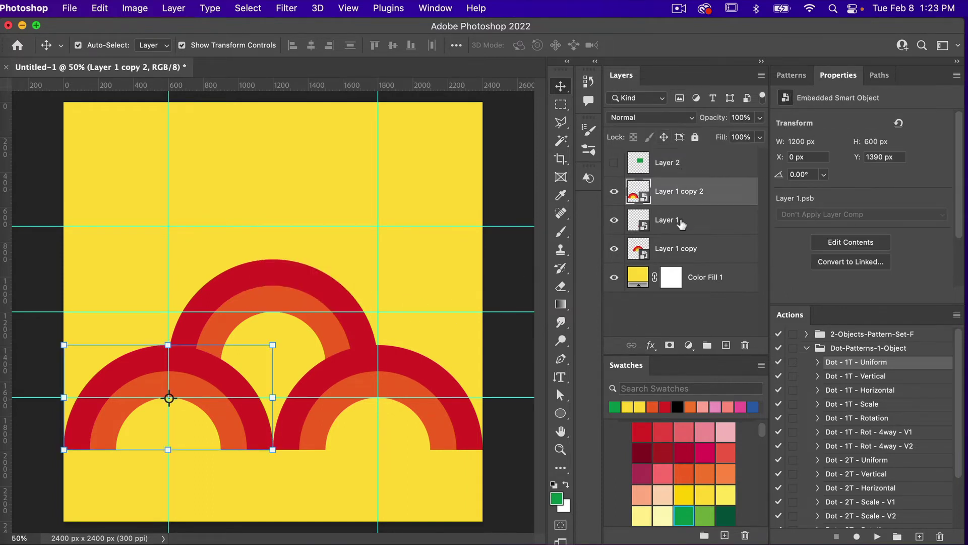
{"action": "left_click", "coordinate": [682, 224], "text": "shift"}
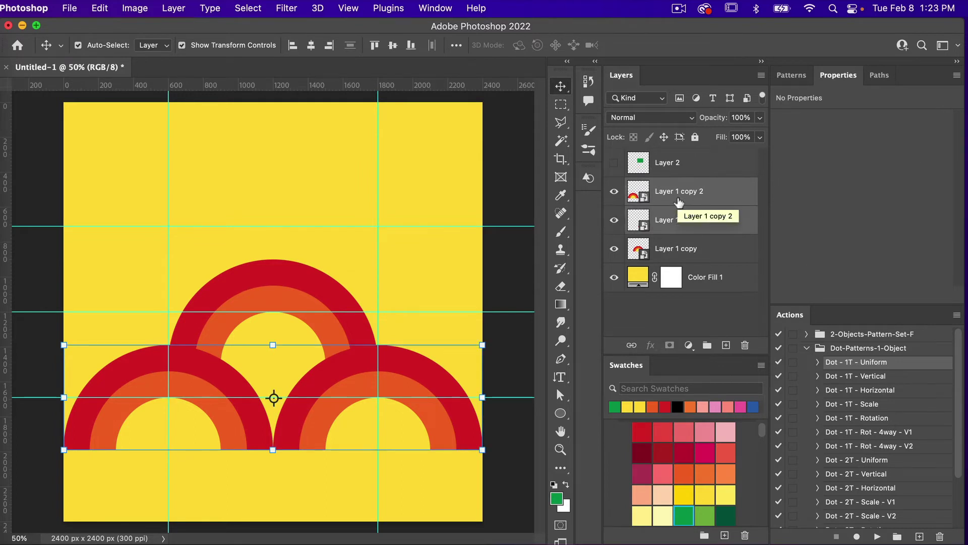
{"action": "key", "text": "super+j"}
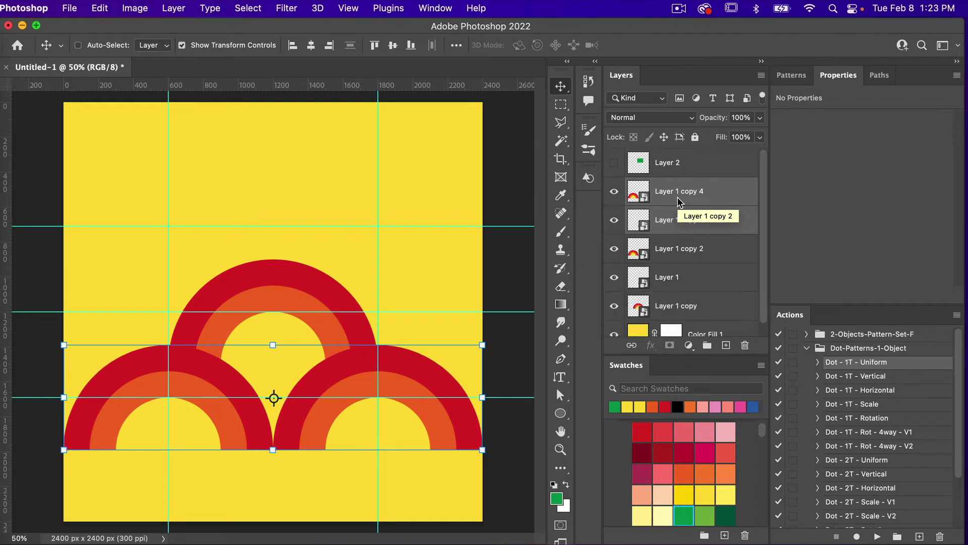
{"action": "left_click_drag", "start_coordinate": [429, 366], "coordinate": [427, 195]}
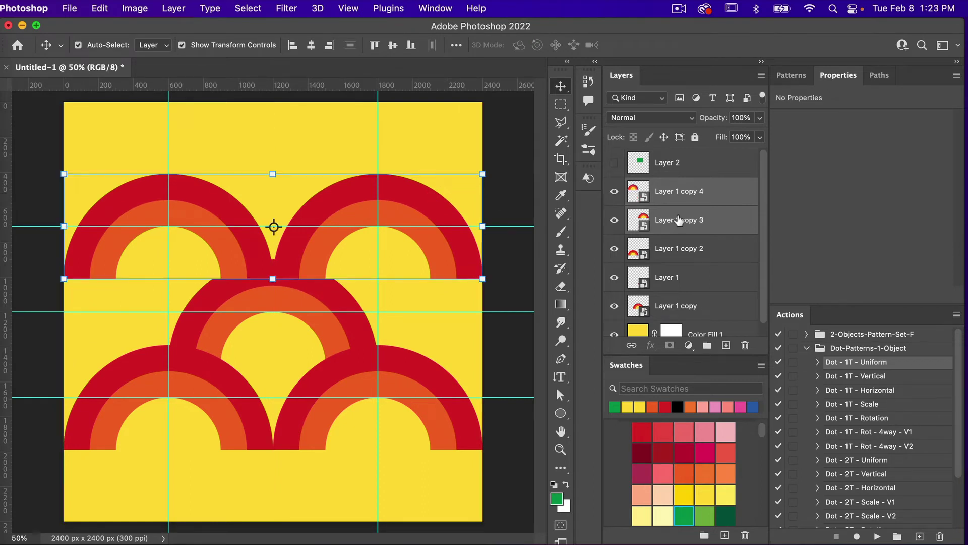
{"action": "left_click_drag", "start_coordinate": [677, 220], "coordinate": [672, 322]}
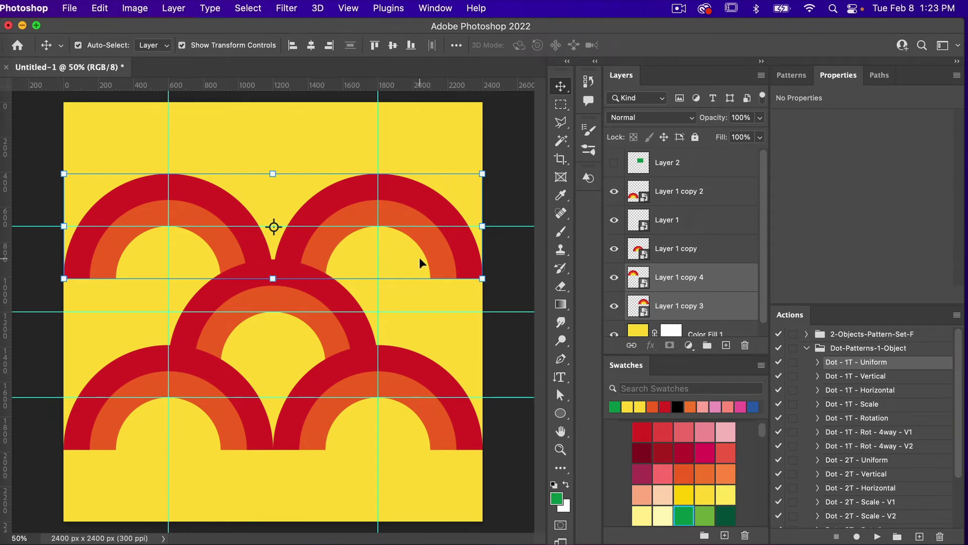
{"action": "left_click", "coordinate": [513, 347]}
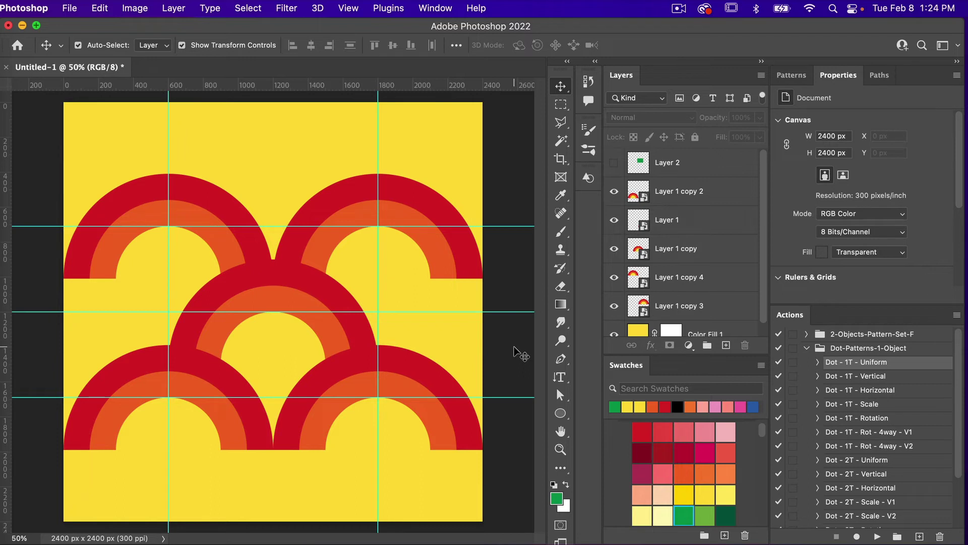
Step: Select the 1200 by 980 px area bounded by the outer guides, define it as a pattern with the default name, and show the saved patterns
{"action": "key", "text": "m"}
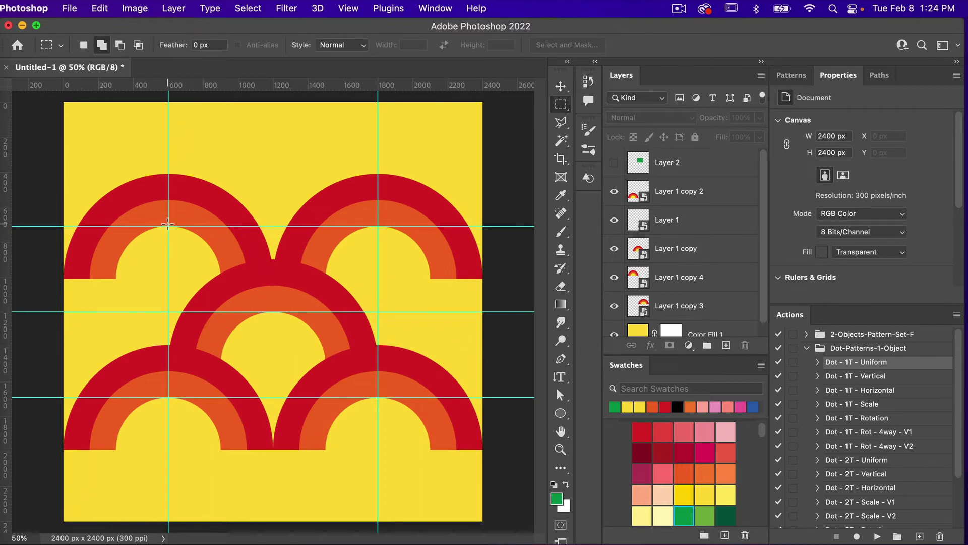
{"action": "left_click_drag", "start_coordinate": [168, 225], "coordinate": [376, 401]}
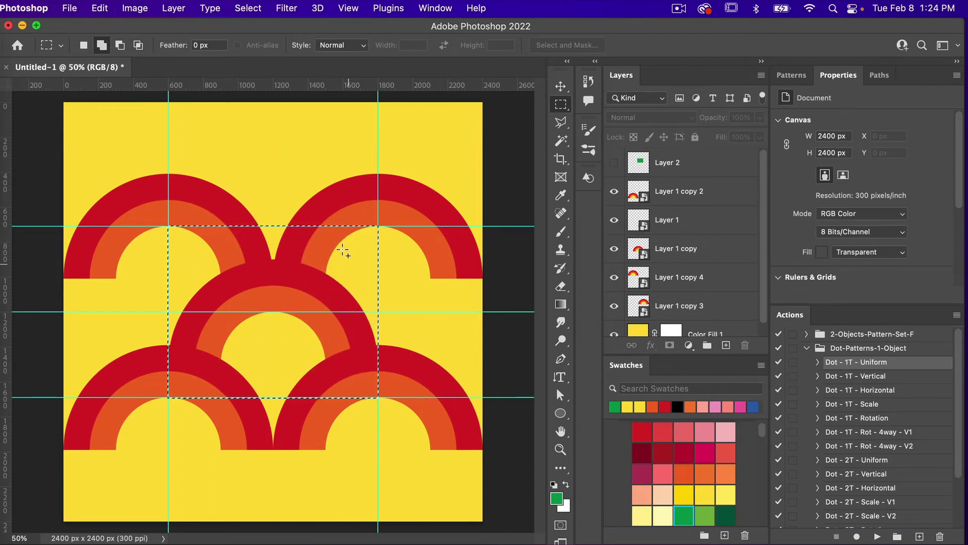
{"action": "left_click", "coordinate": [100, 8]}
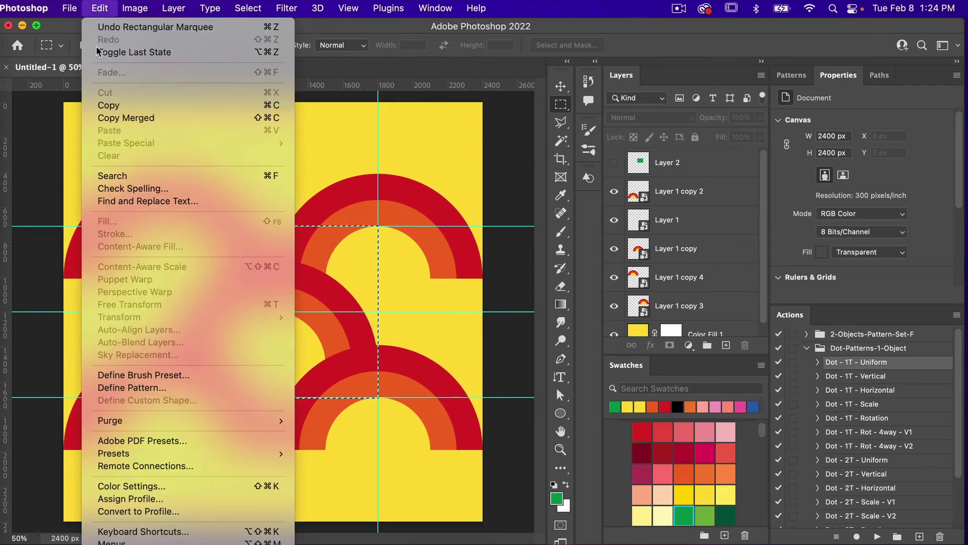
{"action": "left_click", "coordinate": [132, 387]}
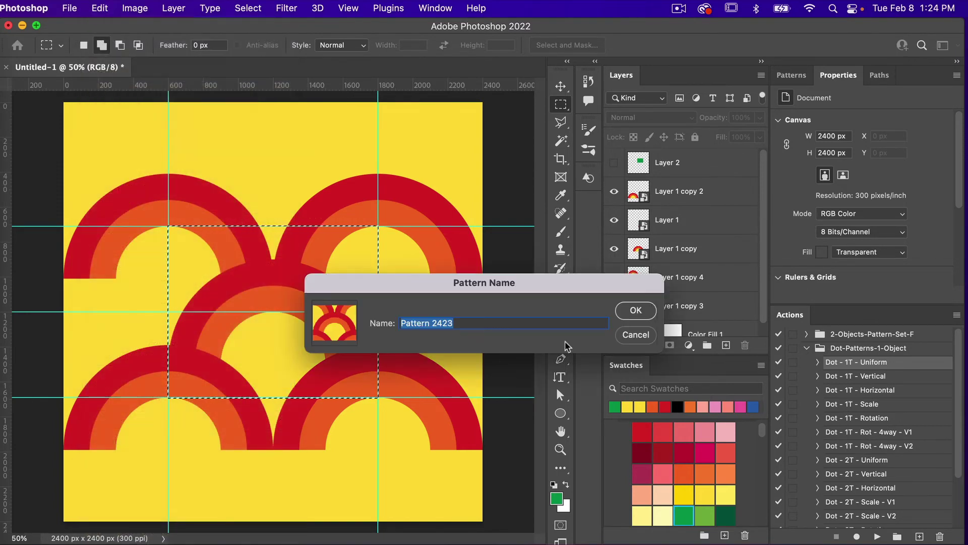
{"action": "left_click", "coordinate": [650, 314]}
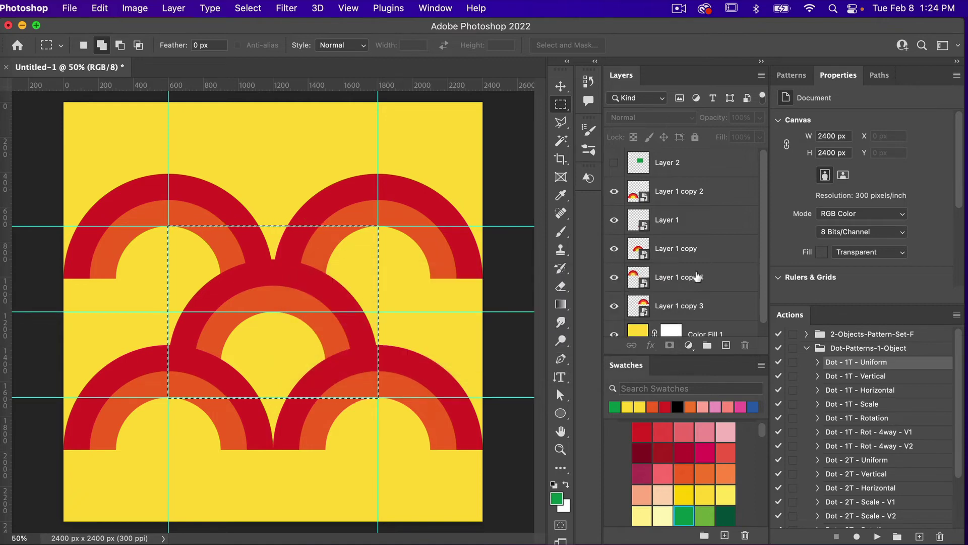
{"action": "left_click", "coordinate": [799, 76]}
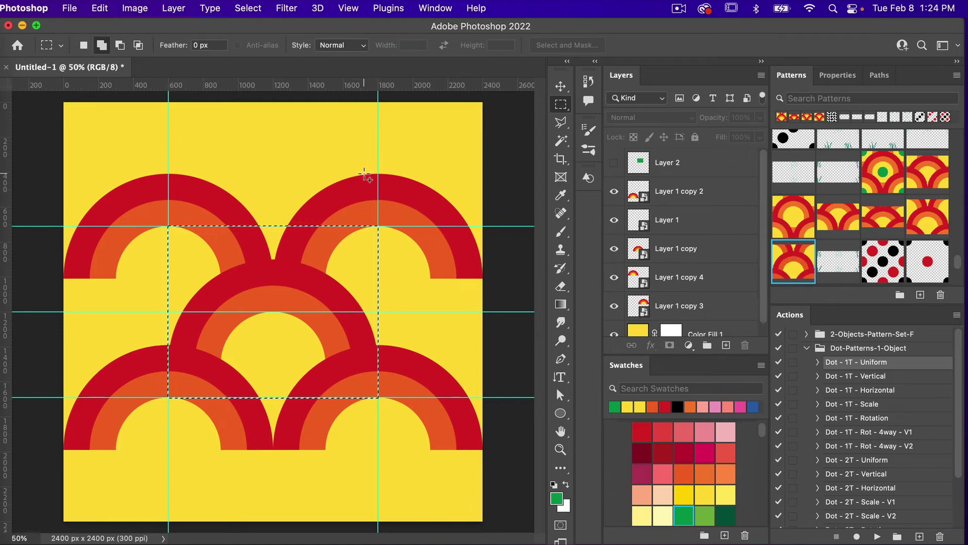
Step: Create a new 3600 x 3600 px, 300 ppi document with a transparent background from the recent presets
{"action": "left_click", "coordinate": [70, 8]}
{"action": "left_click", "coordinate": [77, 24]}
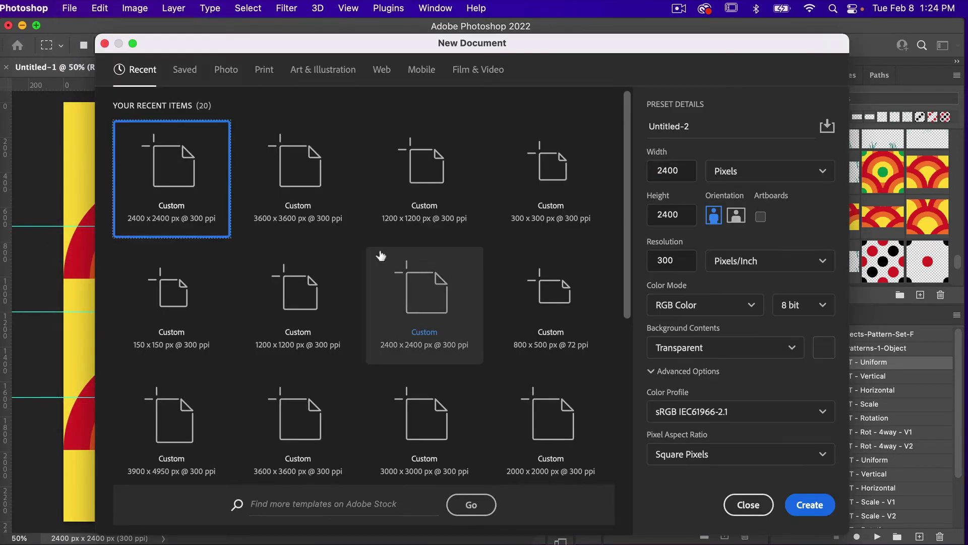
{"action": "left_click", "coordinate": [316, 181]}
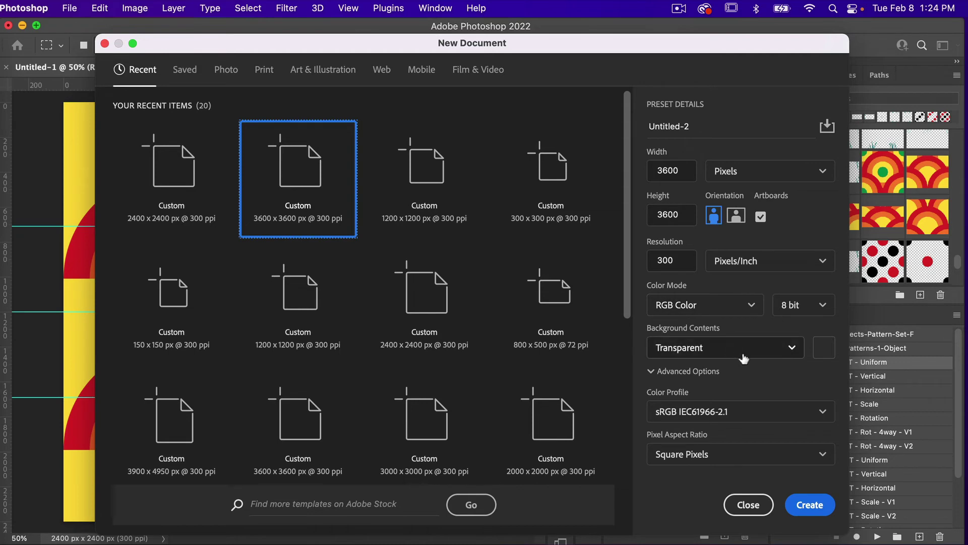
{"action": "left_click", "coordinate": [808, 507]}
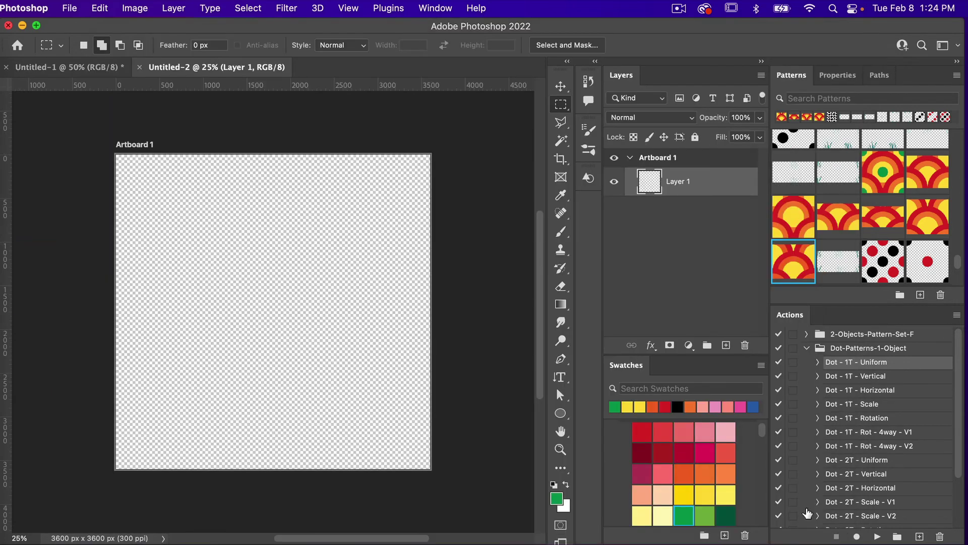
Step: Add a Pattern fill layer to the artboard and apply the newly defined 1200 by 980 px scallop pattern to it
{"action": "left_click", "coordinate": [689, 344]}
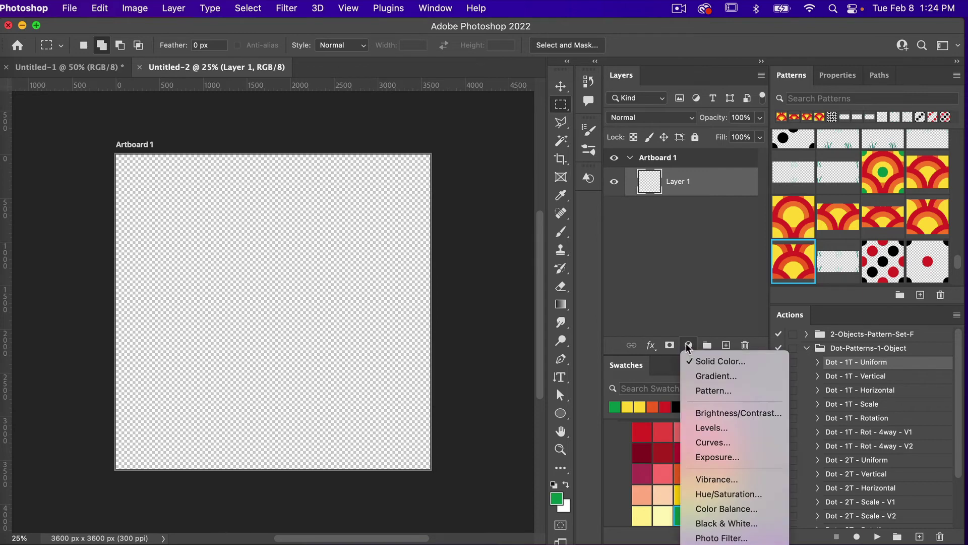
{"action": "left_click", "coordinate": [736, 391]}
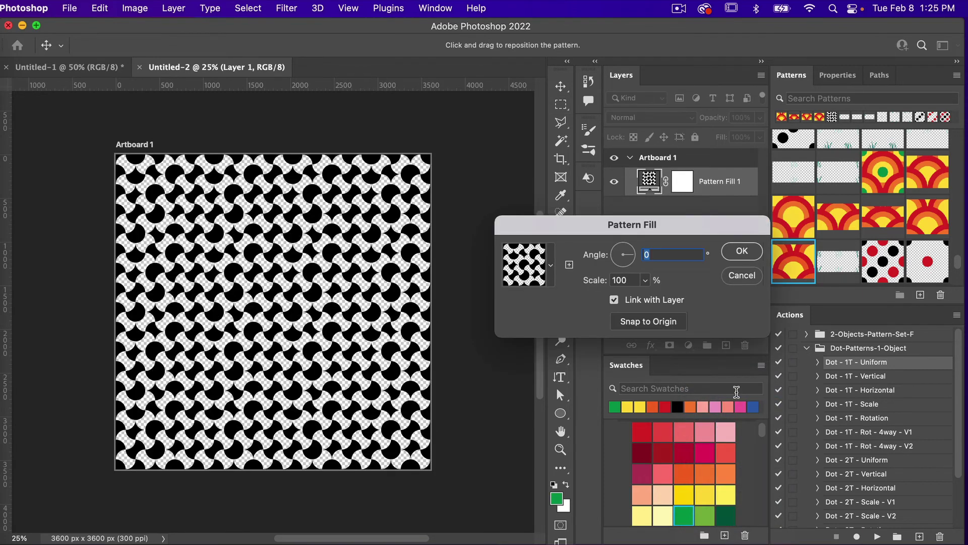
{"action": "left_click", "coordinate": [739, 250]}
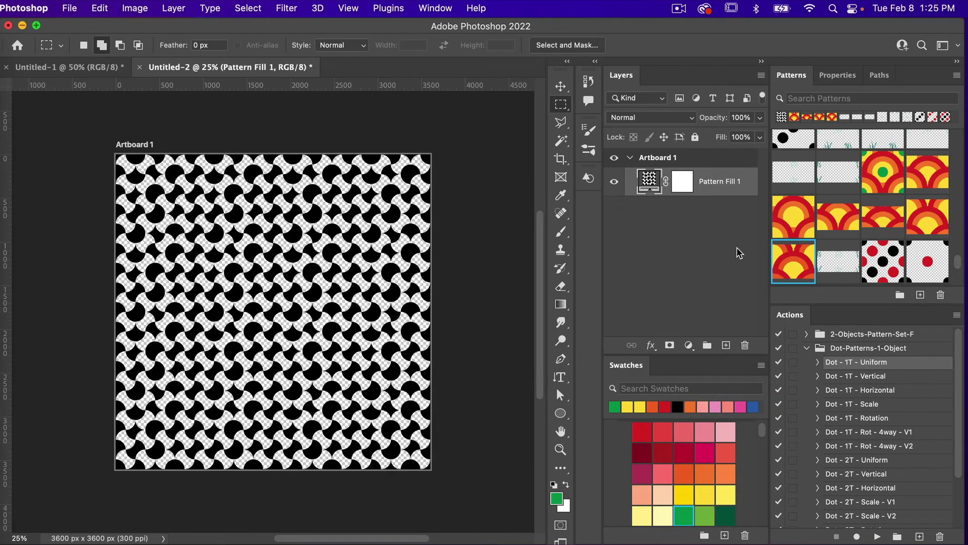
{"action": "left_click", "coordinate": [792, 263]}
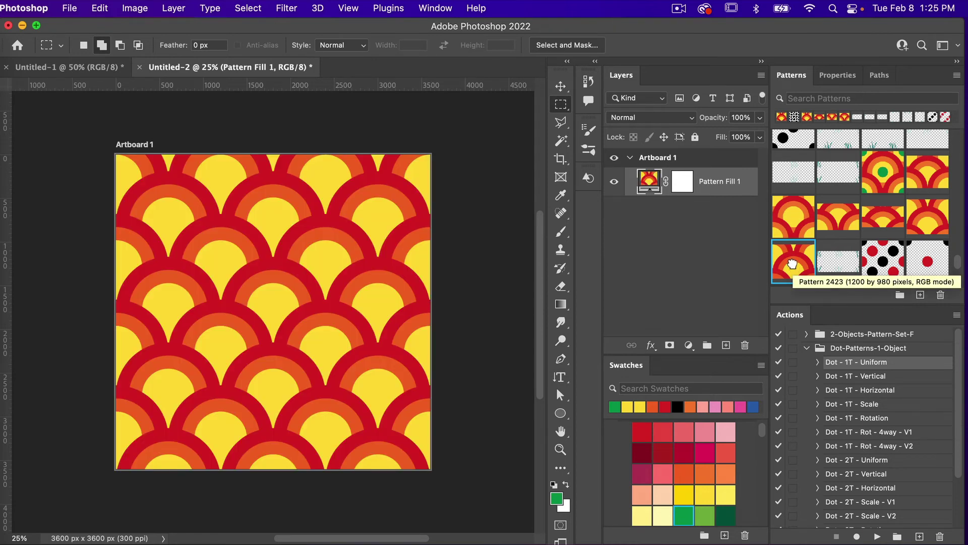
{"action": "left_click", "coordinate": [432, 8]}
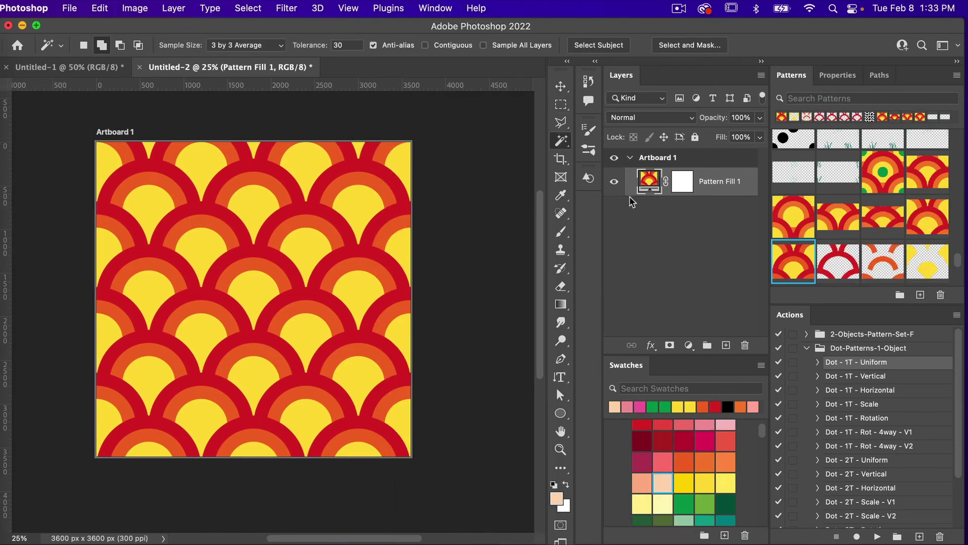
Step: Scale the artboard's pattern fill to 50%, shift the pattern slightly upward, and snap it back to the origin
{"action": "double_click", "coordinate": [650, 183]}
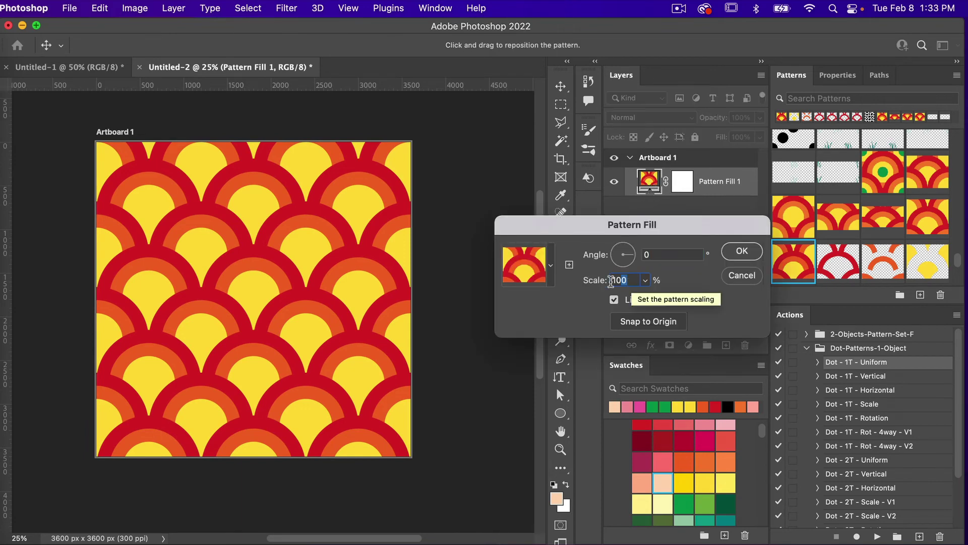
{"action": "double_click", "coordinate": [632, 281]}
{"action": "type", "text": "50"}
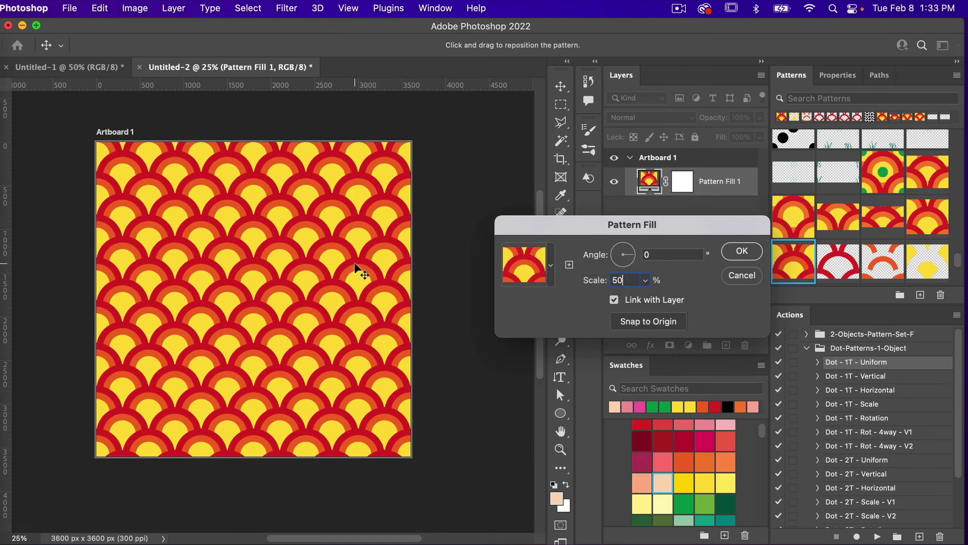
{"action": "left_click_drag", "start_coordinate": [361, 272], "coordinate": [352, 232]}
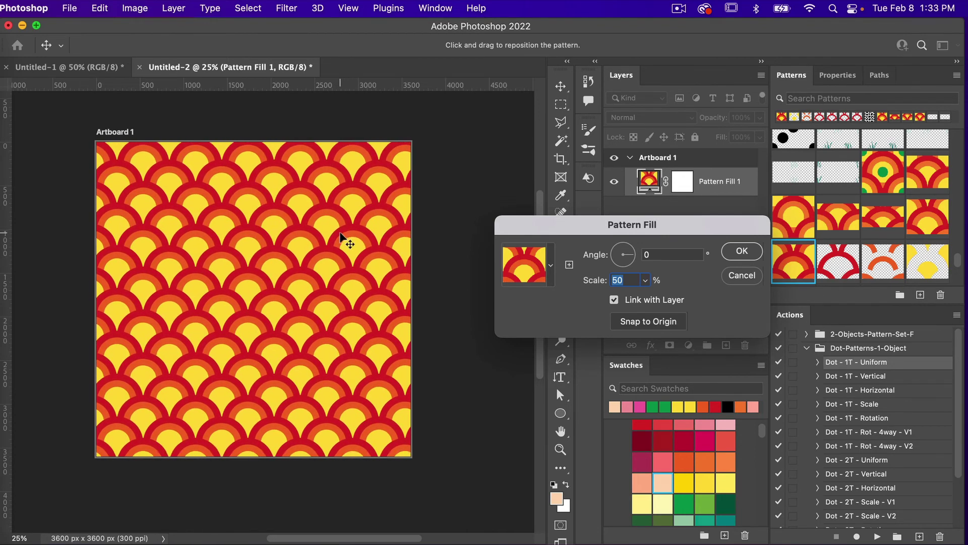
{"action": "left_click", "coordinate": [647, 323]}
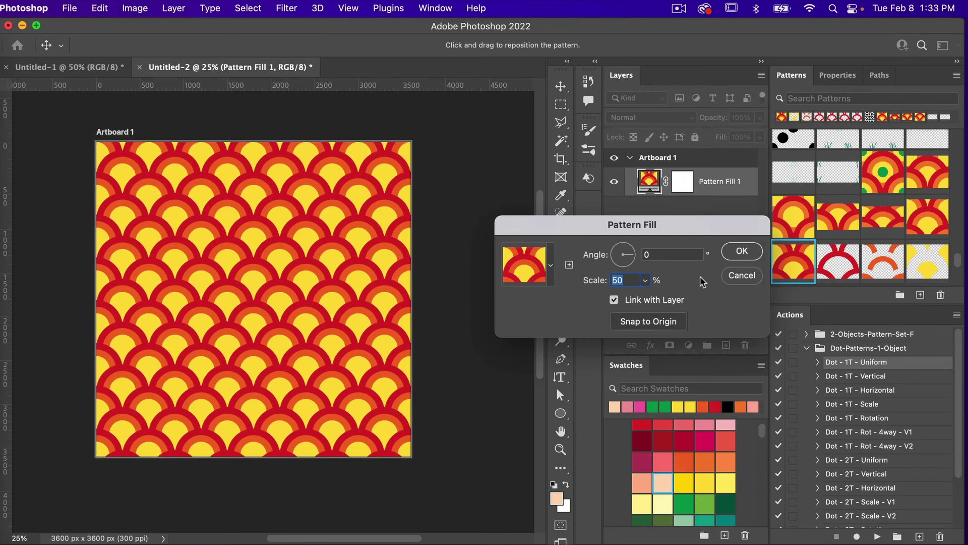
{"action": "left_click", "coordinate": [748, 253]}
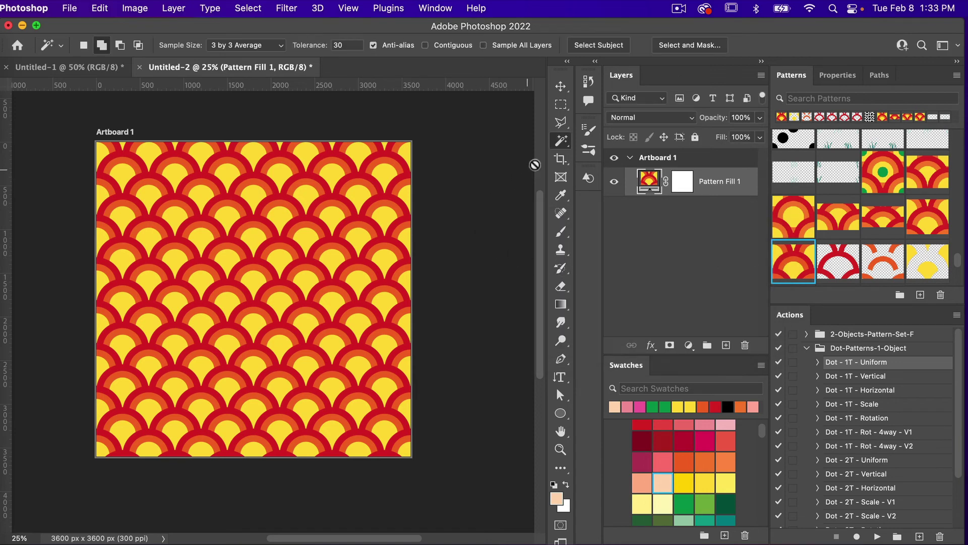
Step: Export the 3600 x 3600 px artboard as a JPG with Excellent quality, using Export As
{"action": "left_click", "coordinate": [70, 11]}
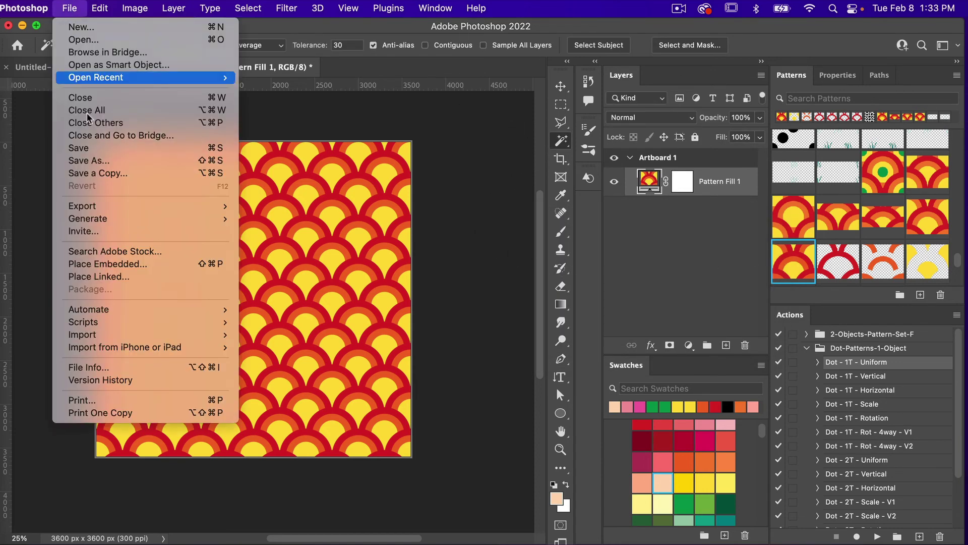
{"action": "mouse_move", "coordinate": [202, 206]}
{"action": "left_click", "coordinate": [290, 221]}
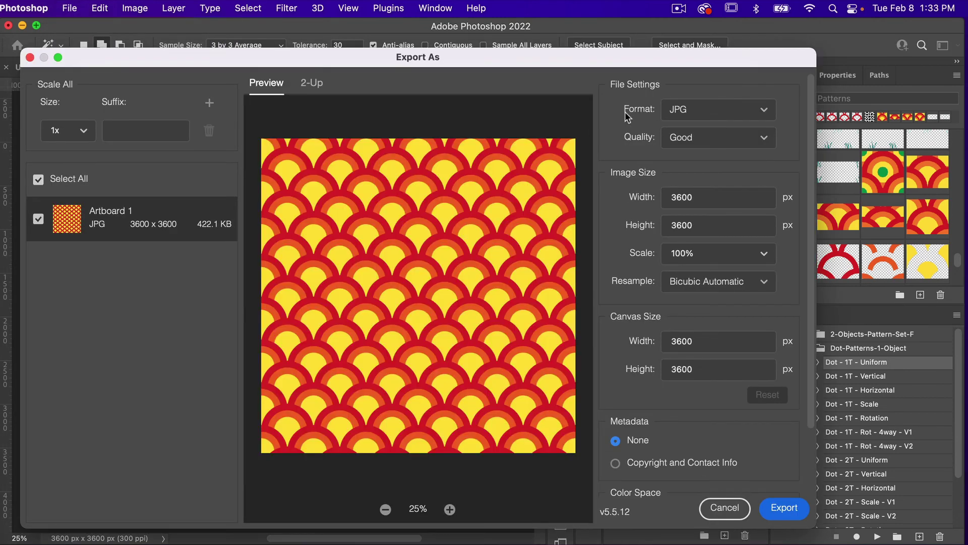
{"action": "left_click", "coordinate": [757, 112]}
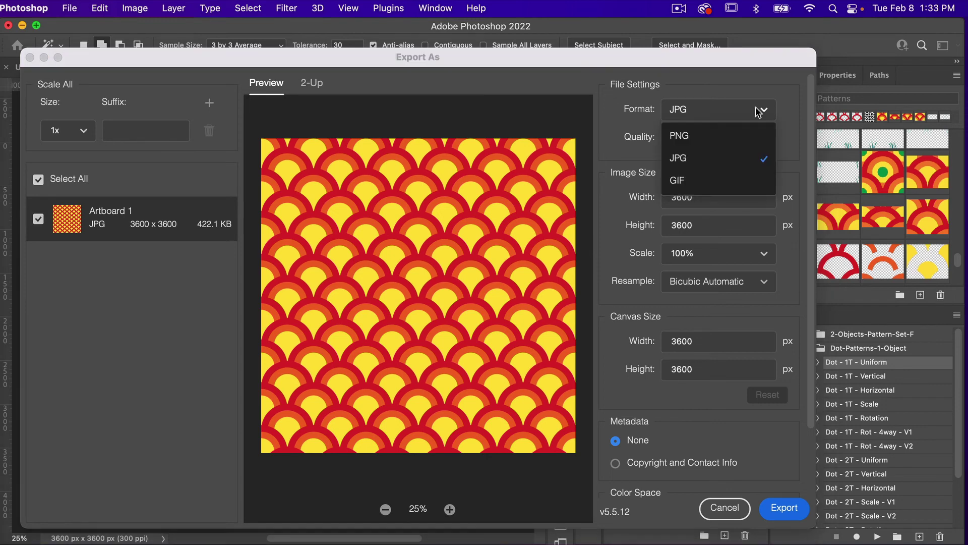
{"action": "left_click", "coordinate": [718, 158]}
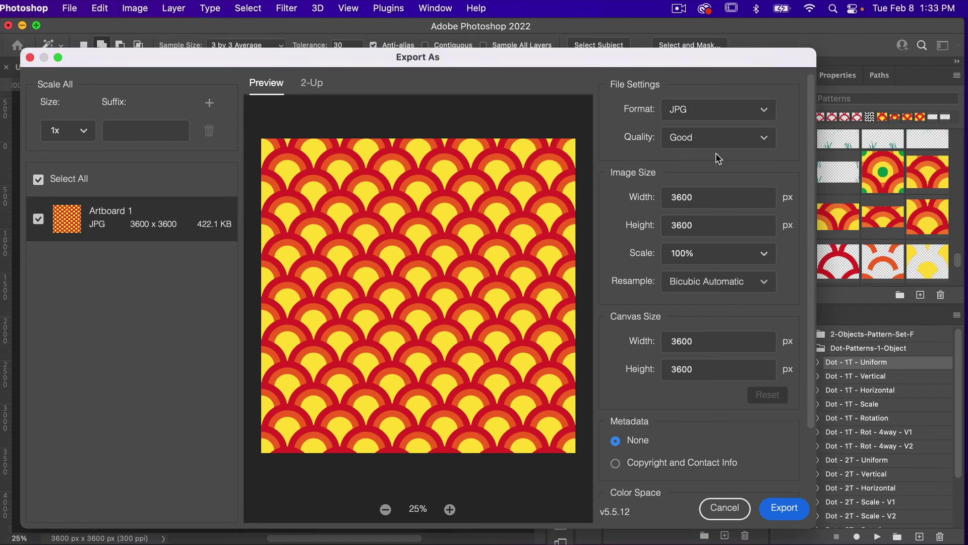
{"action": "left_click", "coordinate": [761, 145]}
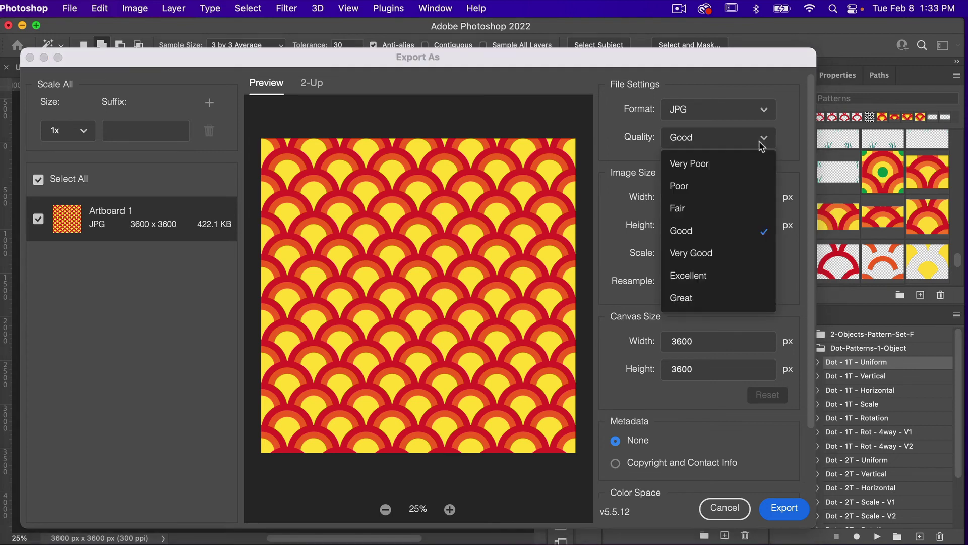
{"action": "left_click", "coordinate": [749, 276]}
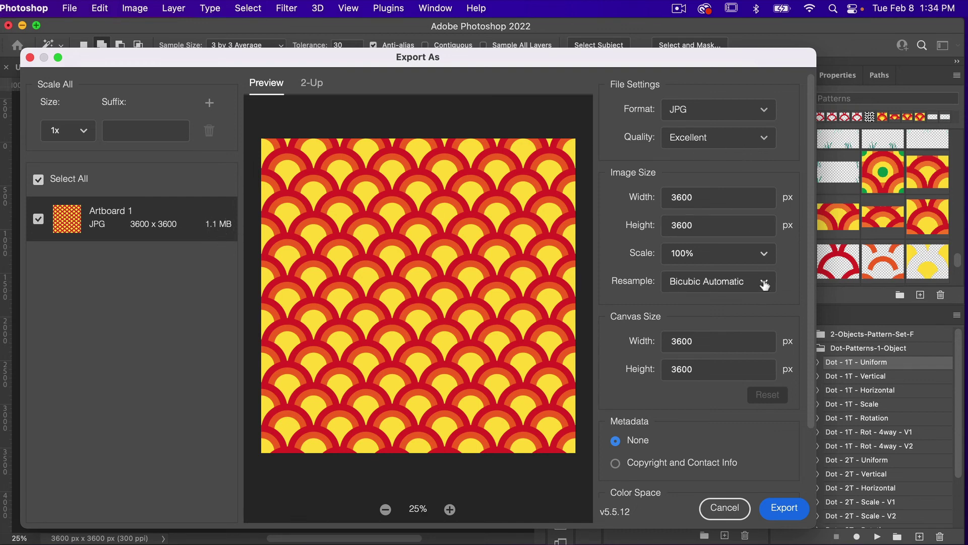
{"action": "scroll", "coordinate": [781, 315], "scroll_direction": "down", "scroll_amount": 3}
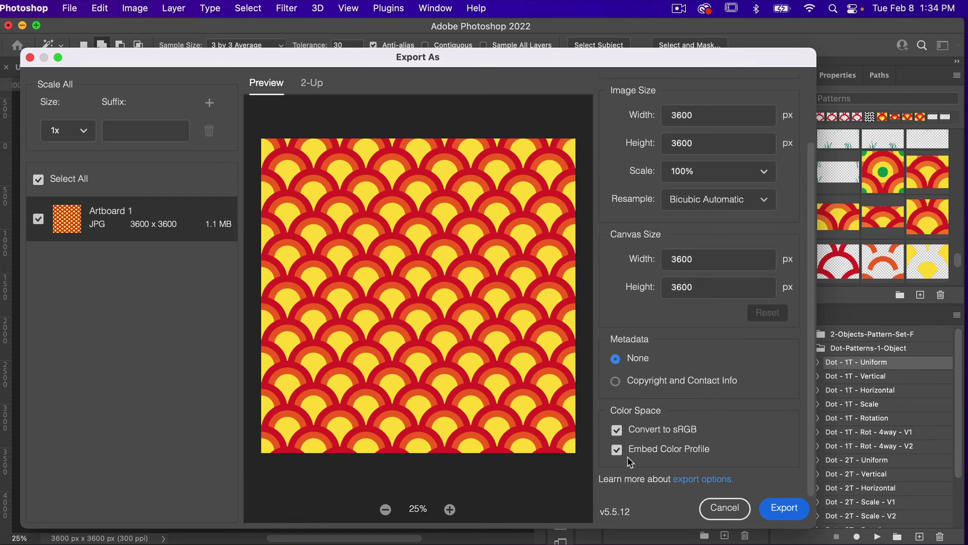
{"action": "left_click", "coordinate": [781, 508]}
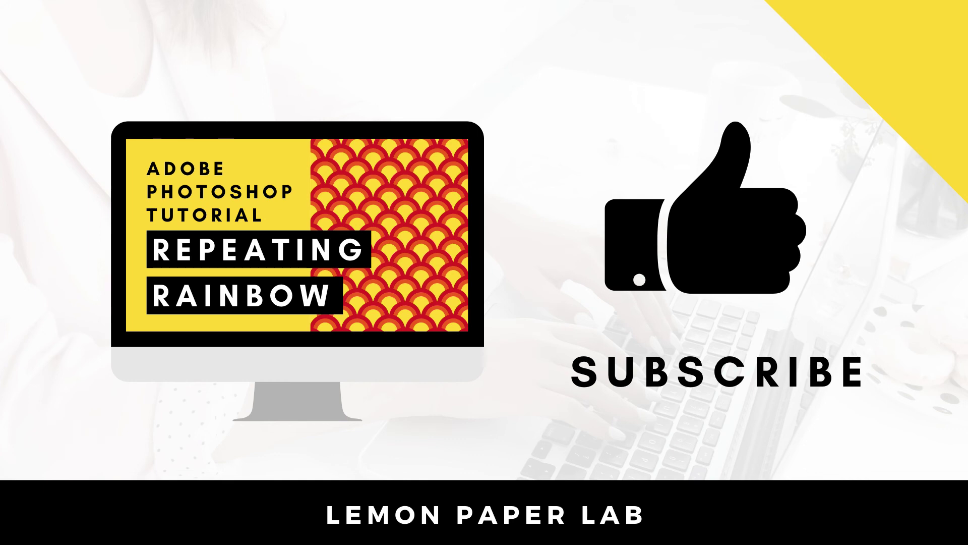